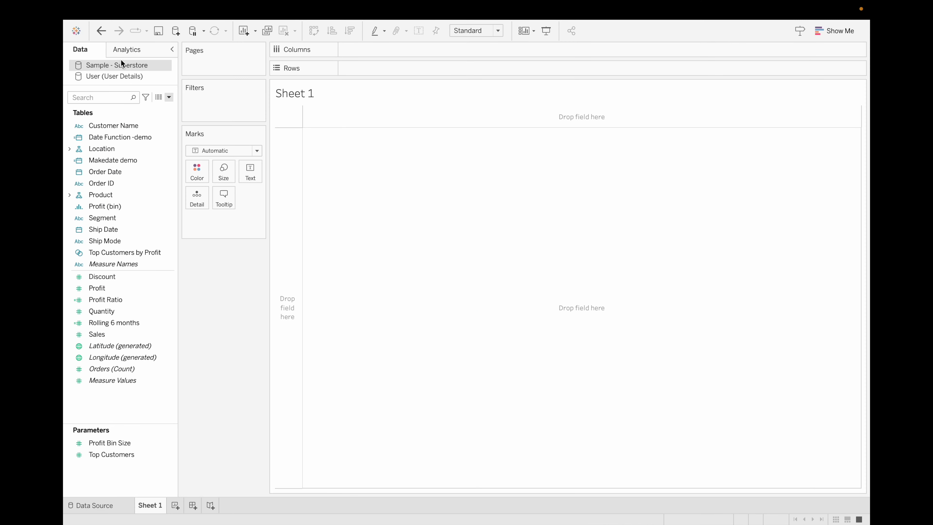
- Show Customer Name on the rows of Sheet 1, and add a new worksheet using the User (User Details) data source
click(117, 129)
double_click(125, 125)
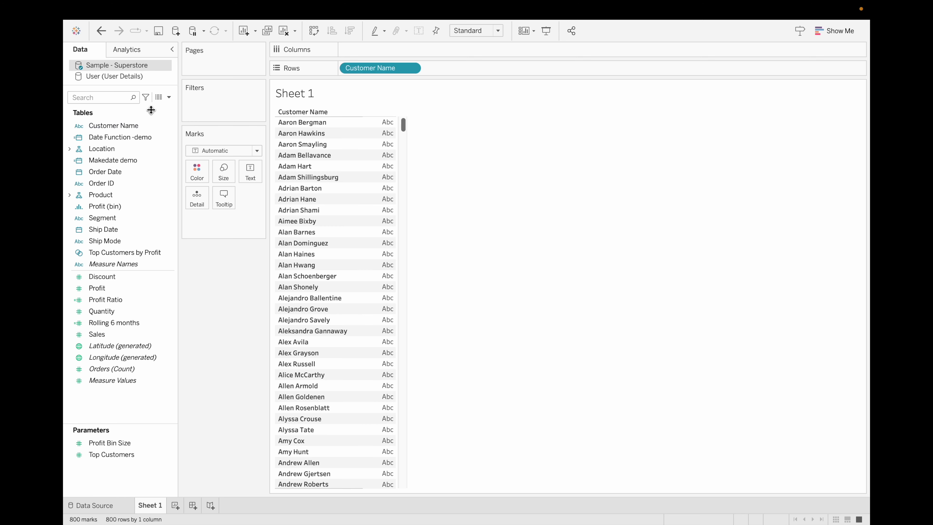
click(175, 505)
click(126, 77)
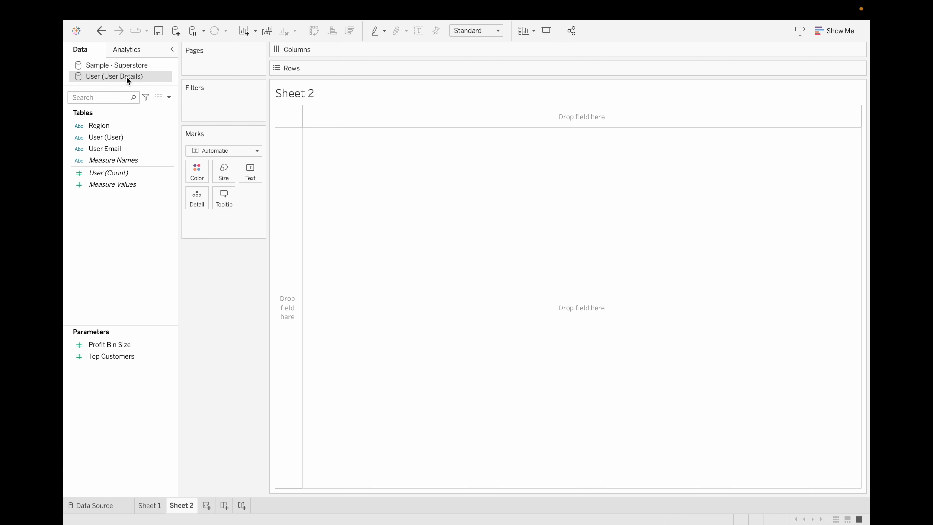
- Start a calculated field in the User (User Details) data source with the expression { FIXED [Region]
click(170, 97)
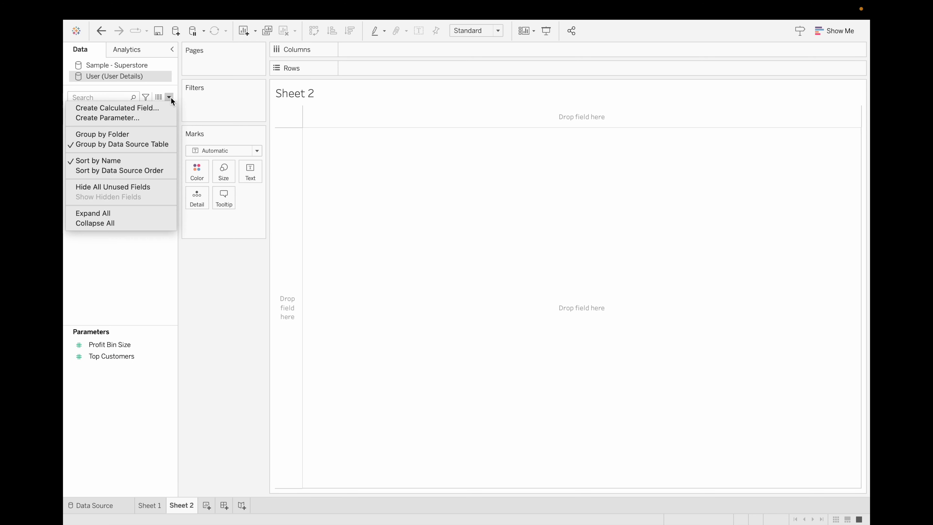
click(150, 111)
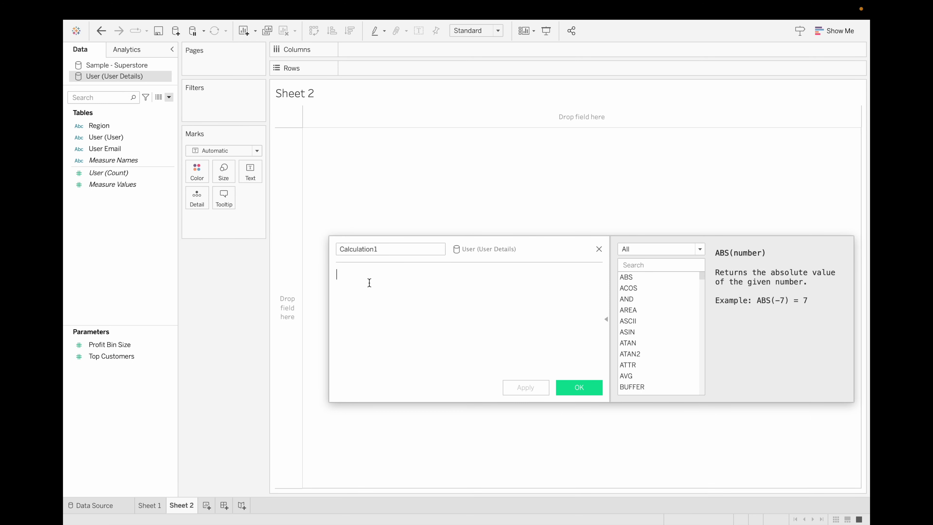
text(fixe)
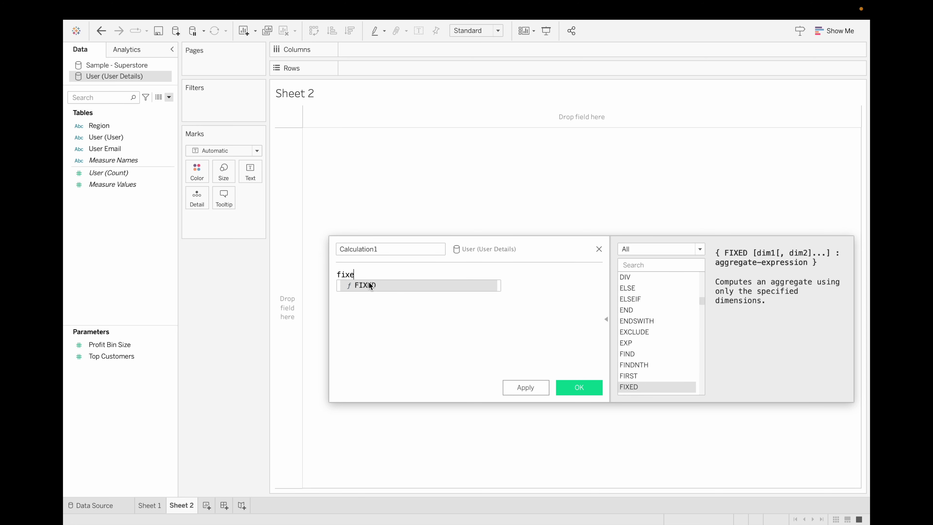
click(369, 282)
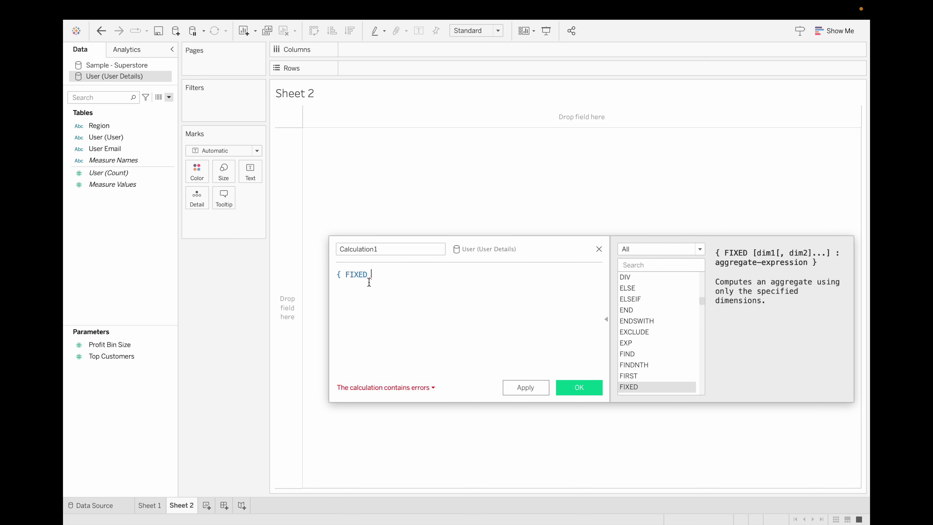
text(reg)
key(Return)
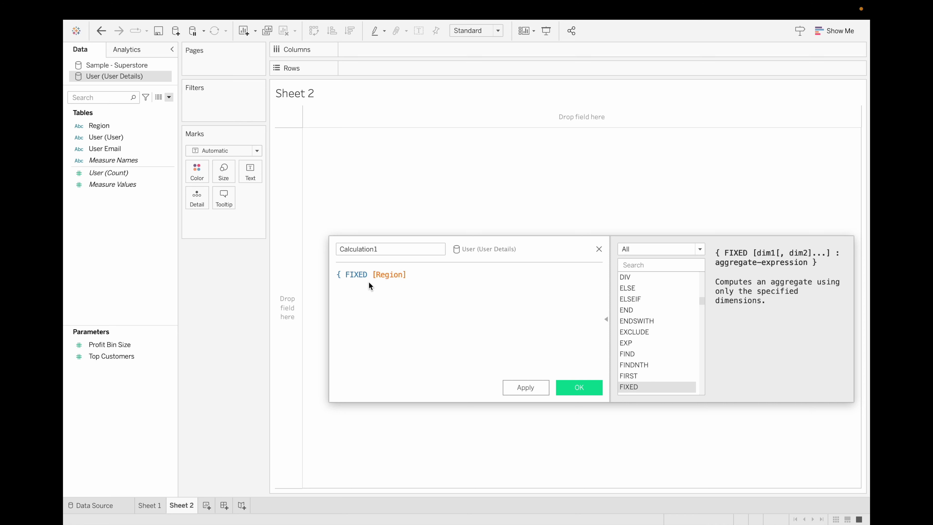
- Complete the FIXED expression with : SUM(SUM([Sample - Superstore].[Sales]))} to try an LOD across both data sources
text(:sum)
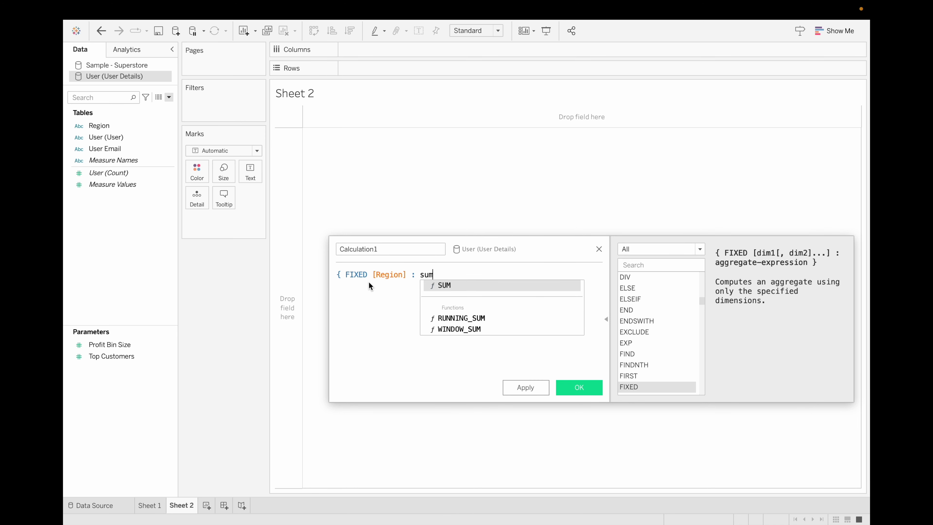
key(Return)
text(sales)
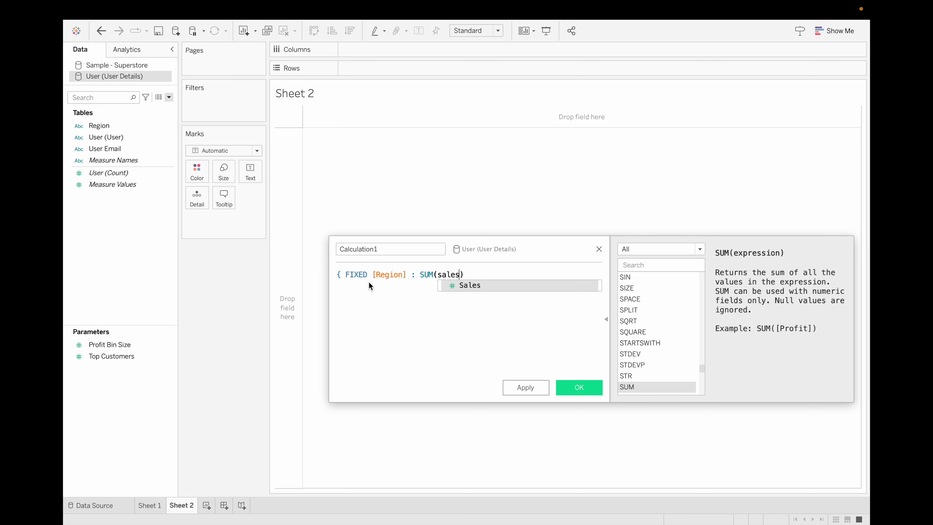
key(Return)
text(})
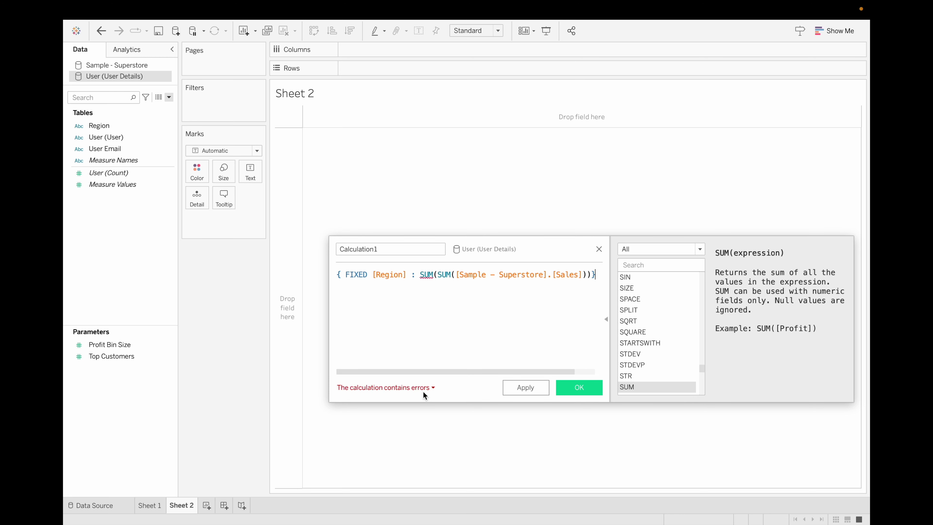
- Check the calculation's error details and delete the outer SUM from the FIXED expression
click(419, 388)
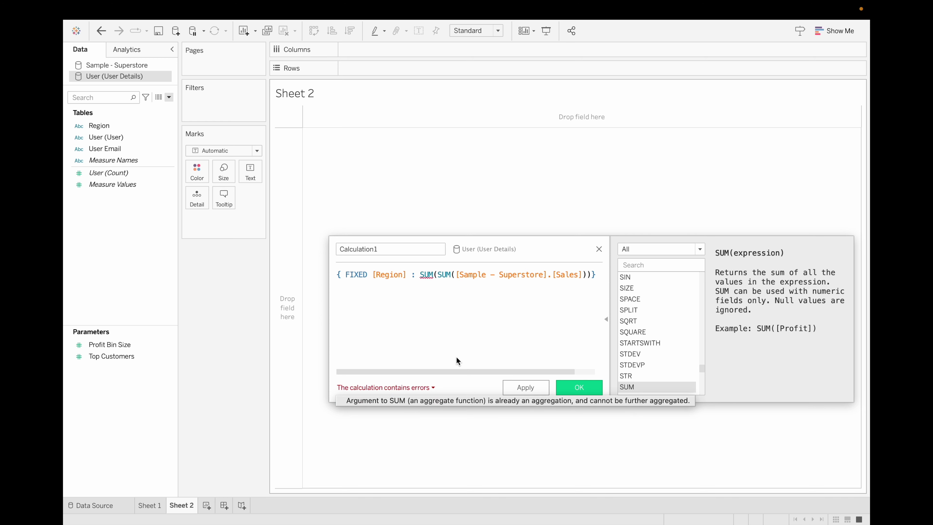
click(436, 274)
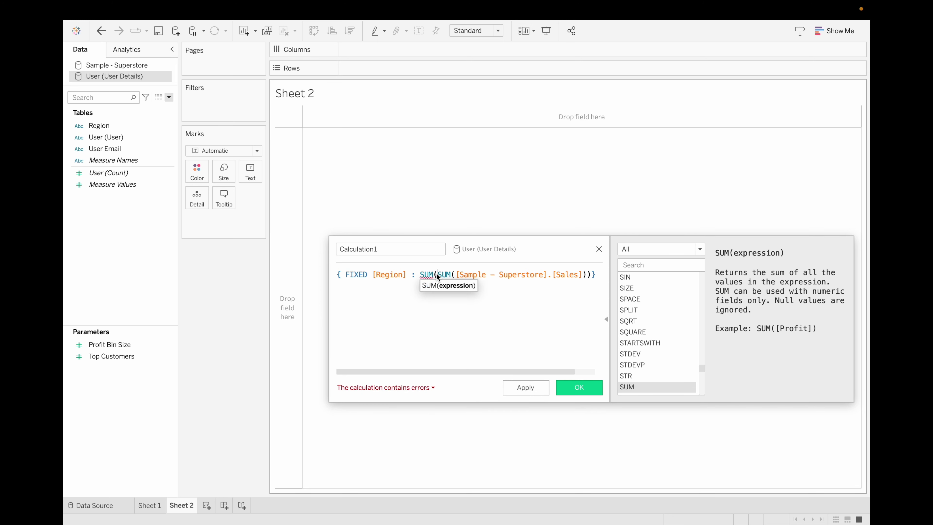
double_click(426, 274)
key(BackSpace)
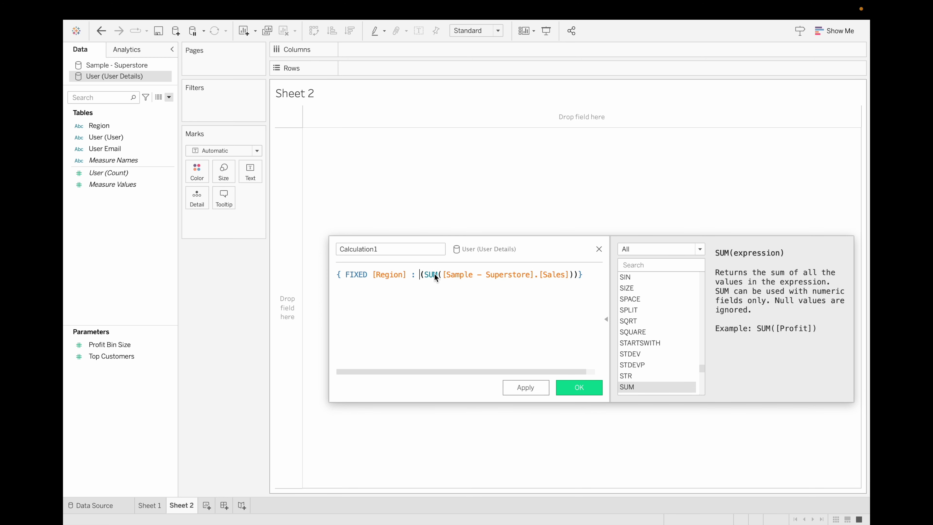
- Check the error details of the revised FIXED expression and close the calculation without saving it
click(413, 386)
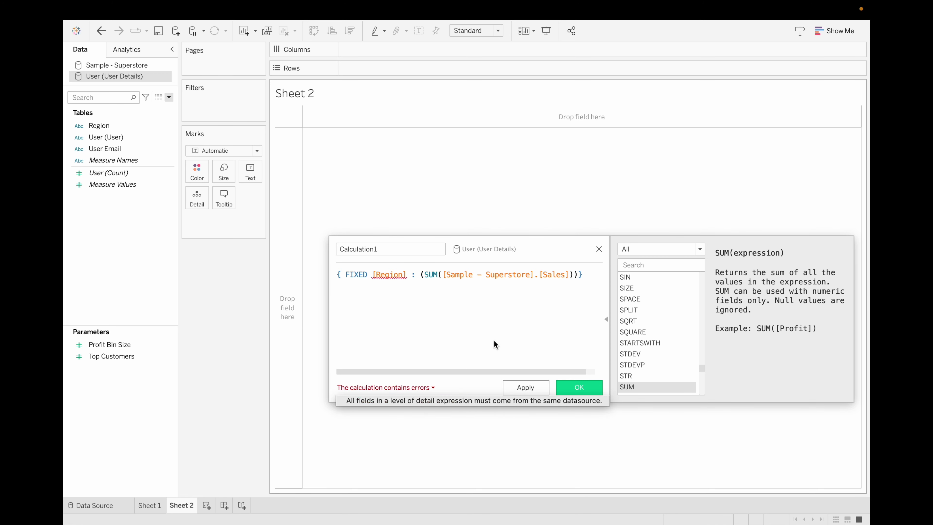
click(505, 306)
click(598, 250)
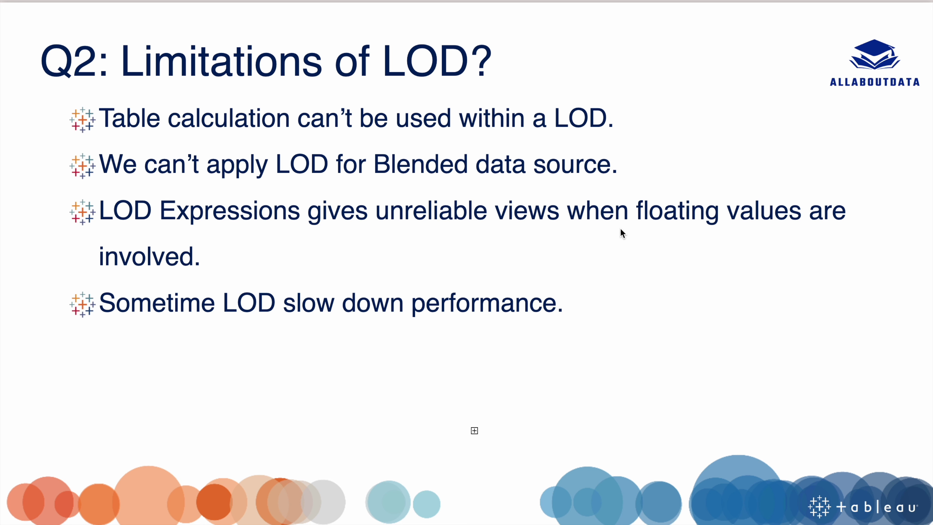
key(Right)
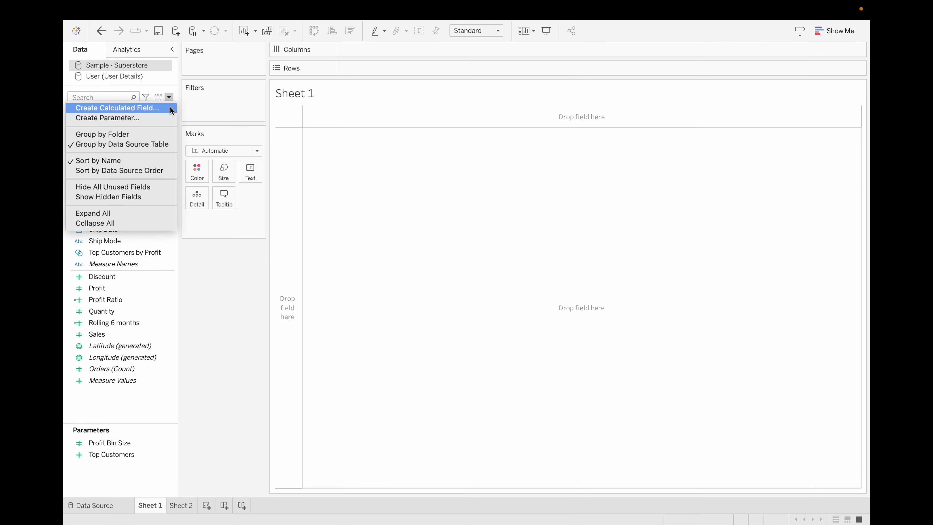
- Create a calculated field named YTD in the Sample - Superstore data source
click(159, 113)
key(BackSpace)
text(YTD)
click(357, 280)
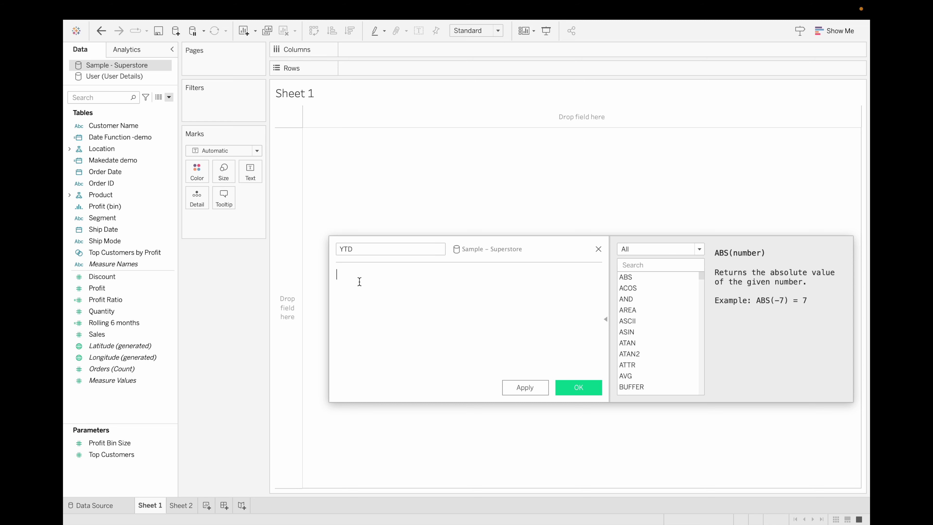
- Enter the first condition of the YTD formula as IF YEAR([Order Date]) = YEAR(MAX([Order Date]))
text(IF)
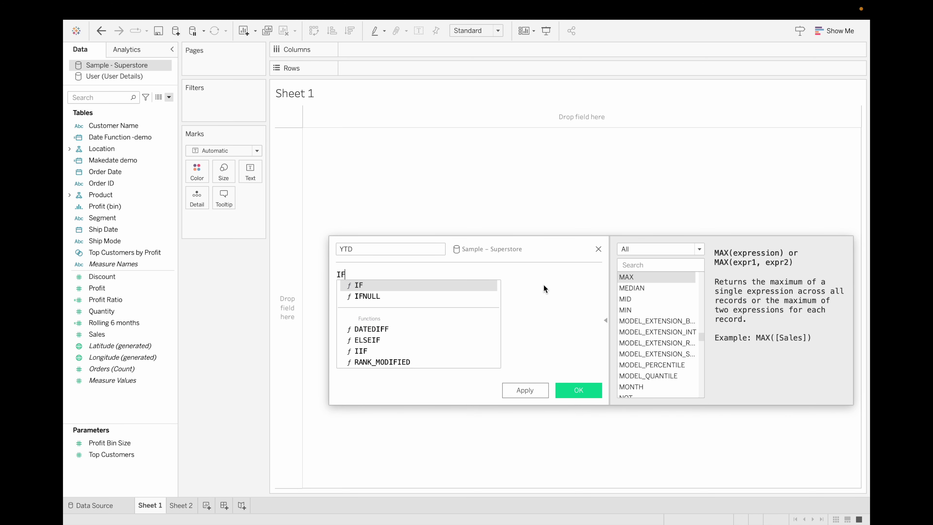
text( YEAR)
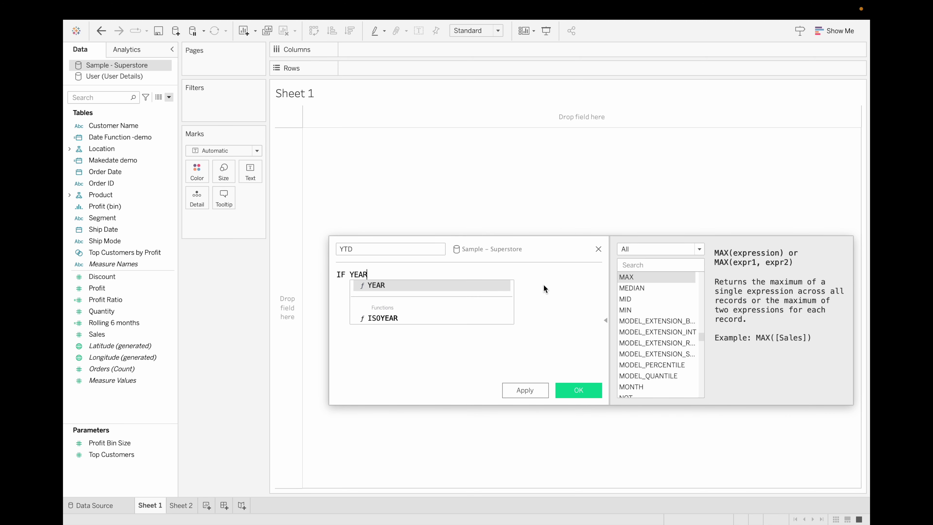
key(Return)
text(order)
key(Return)
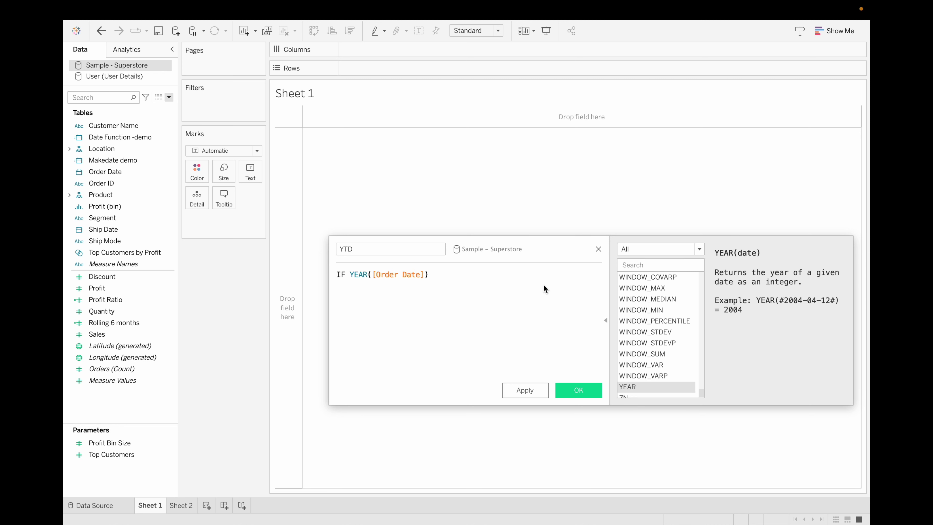
text(= YEAR)
key(Return)
text(MAX)
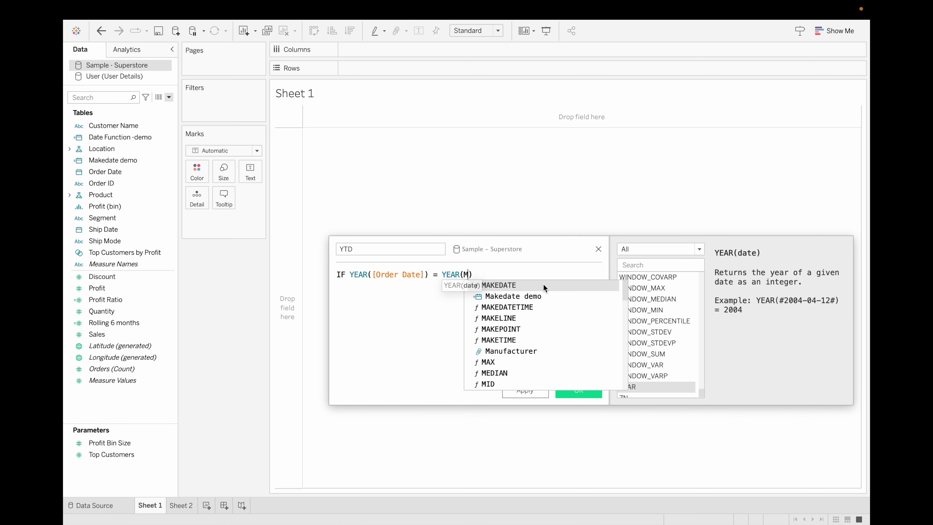
key(Return)
text(ORDER)
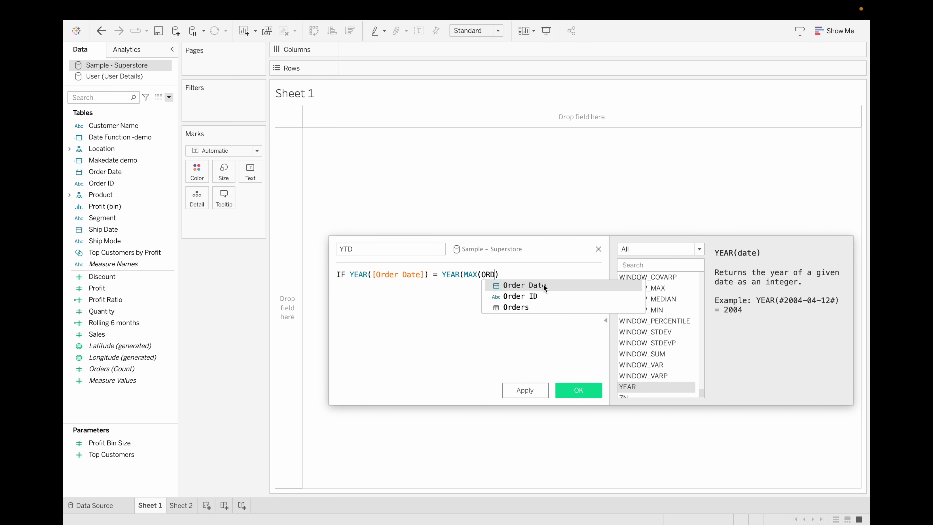
key(Return)
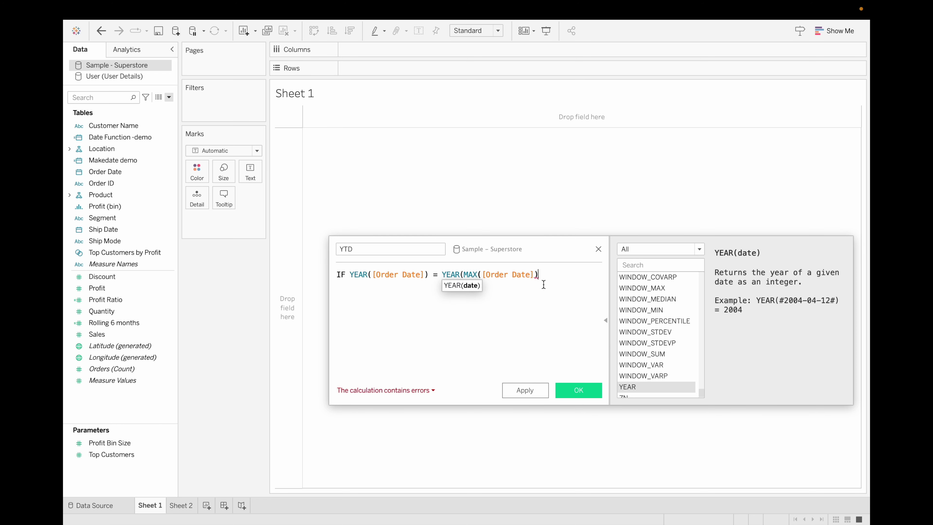
- Extend the YTD condition with AND [Order Date] <= MAX([Order Date])
text() AND)
key(Return)
text(ORDER)
key(Return)
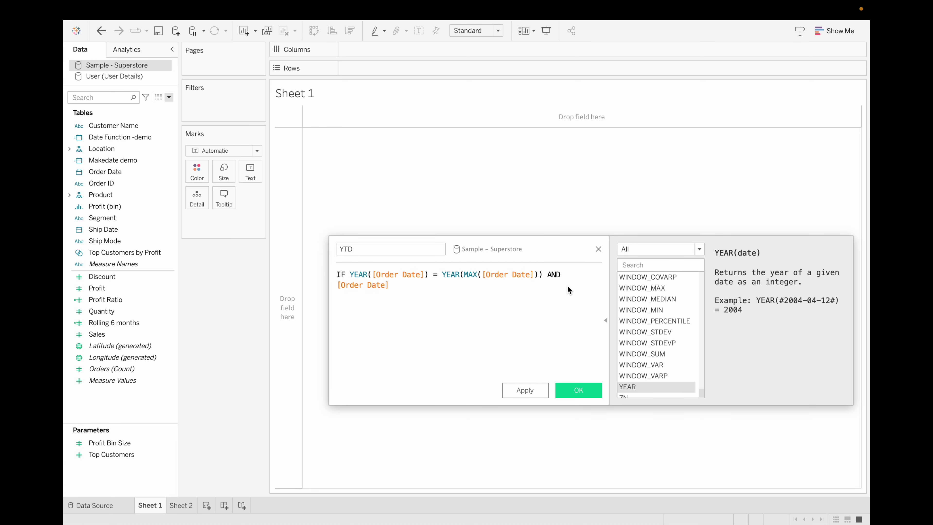
text(<= )
text(MAX(ORDER)
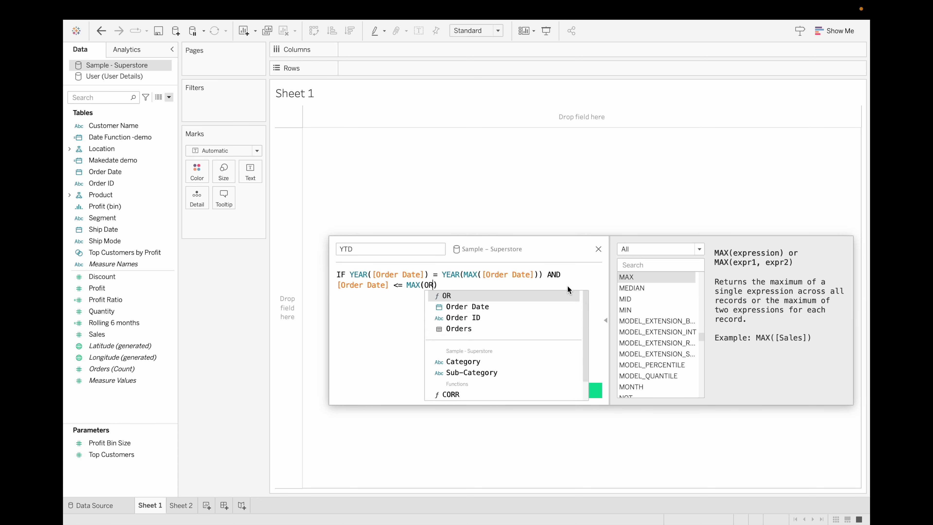
key(Return)
key(Right)
- Finish the YTD formula with THEN [Sales] and END on separate lines
key(Return)
text(THEN SALE)
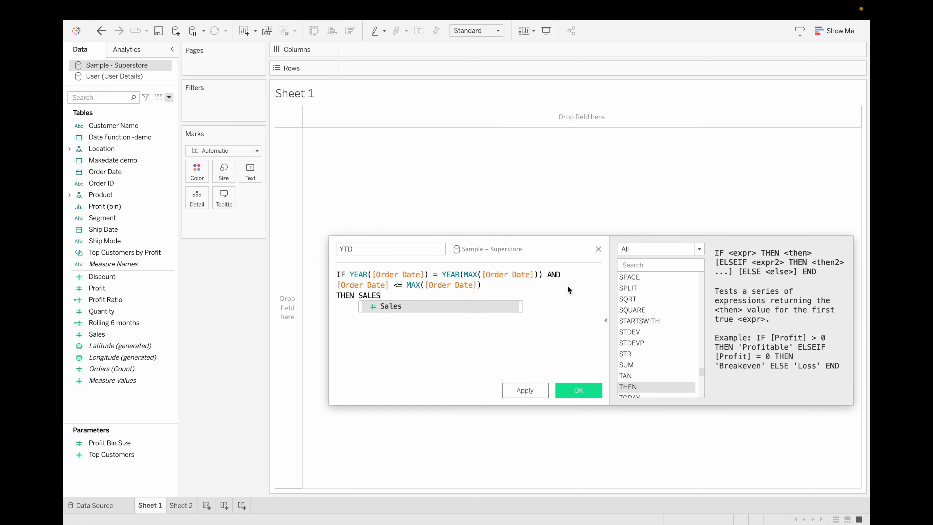
key(Return)
key(Return)
text(END)
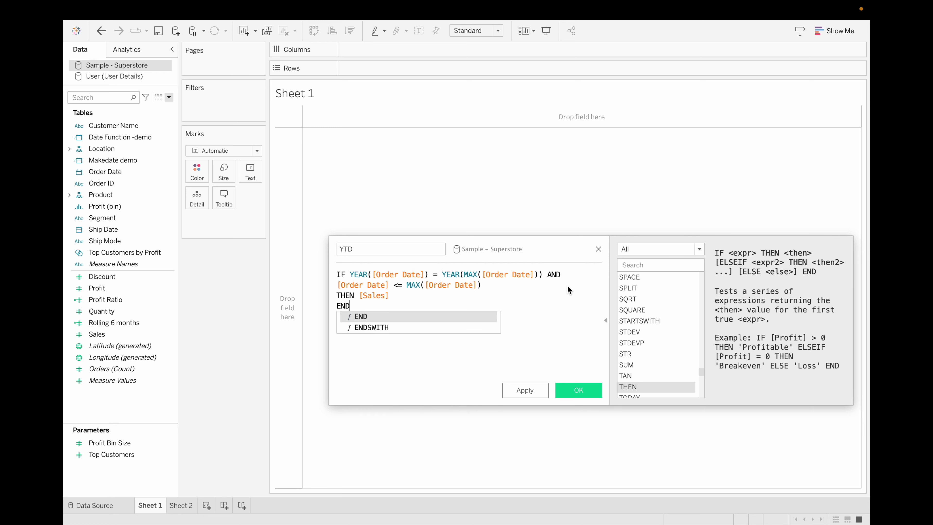
key(Return)
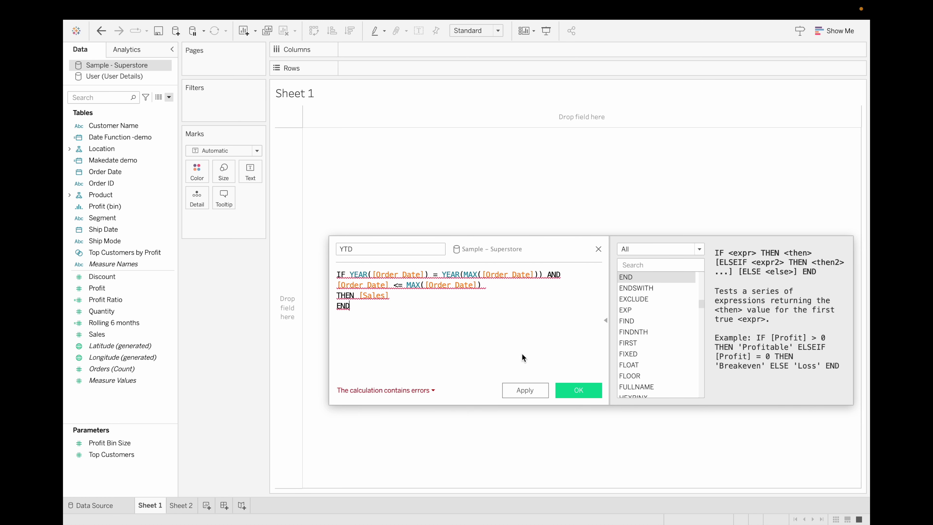
- Review the formula's error list and wrap the MAX([Order Date]) inside the second YEAR function in curly braces
click(430, 391)
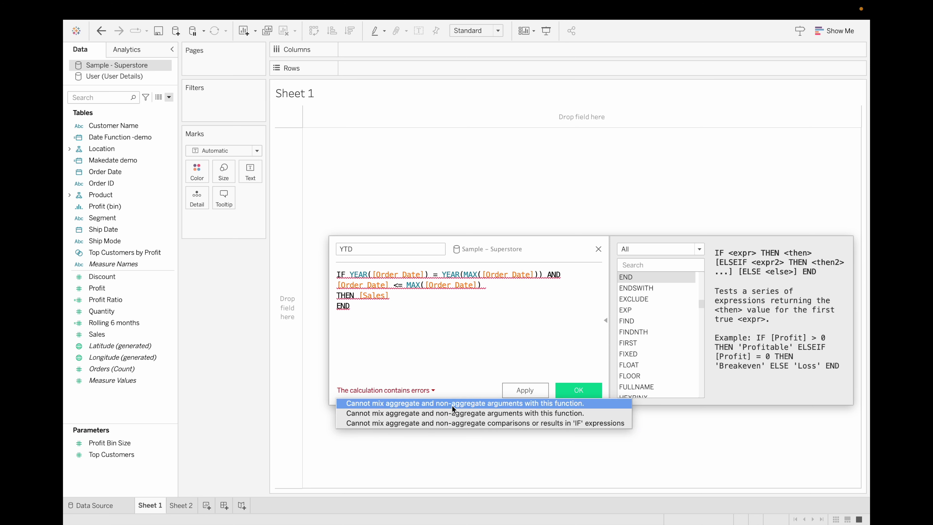
click(480, 340)
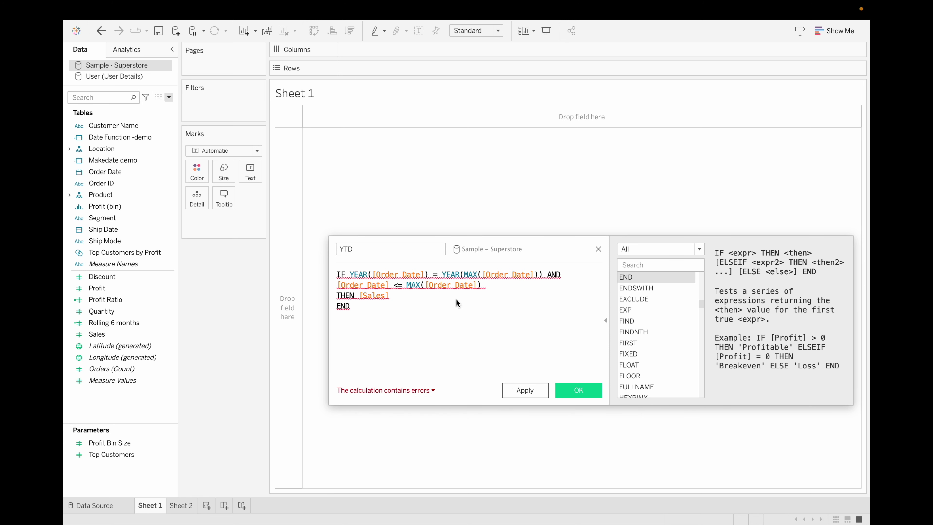
click(437, 290)
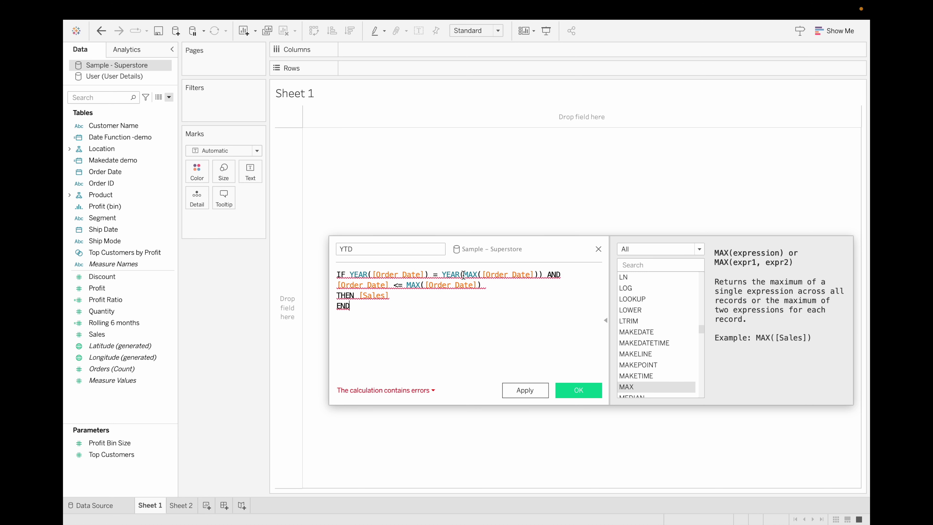
text({)
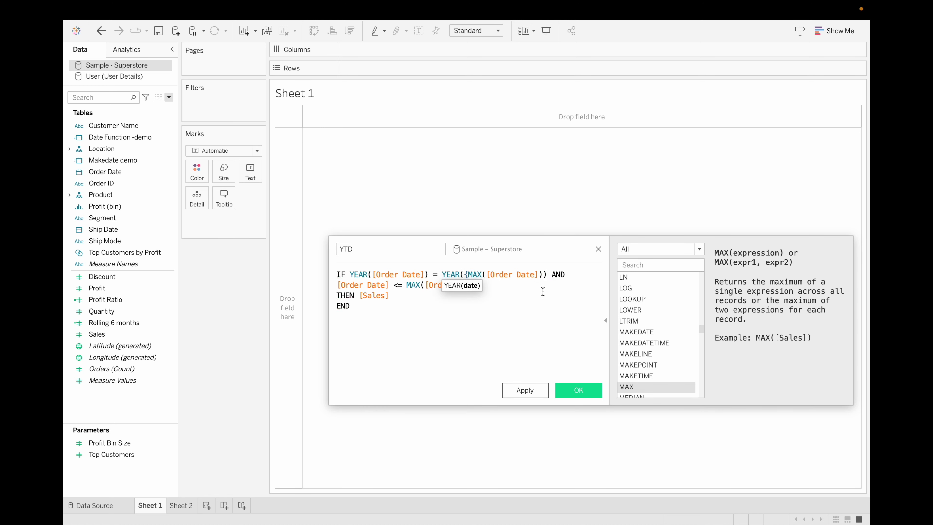
click(546, 275)
text())
- Wrap the MAX([Order Date]) after the <= operator in curly braces and save the YTD field
click(406, 285)
text({)
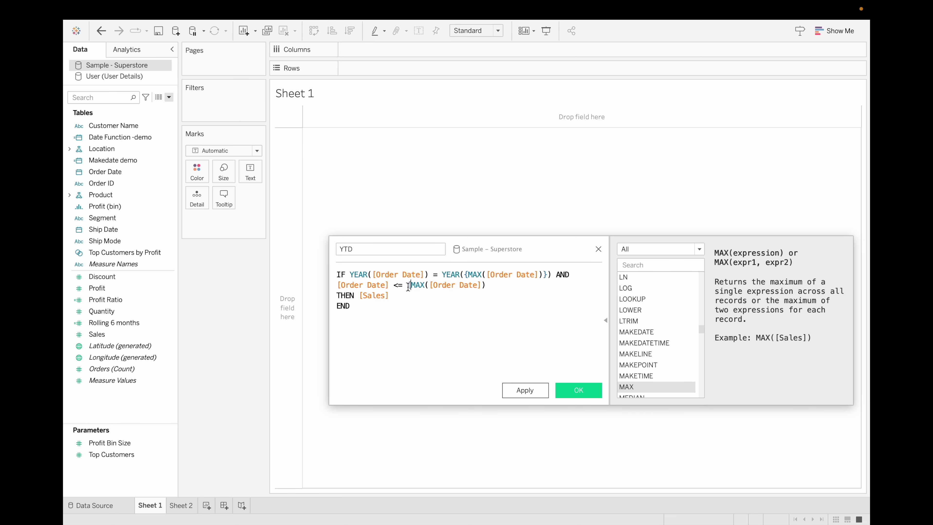
click(490, 286)
text(})
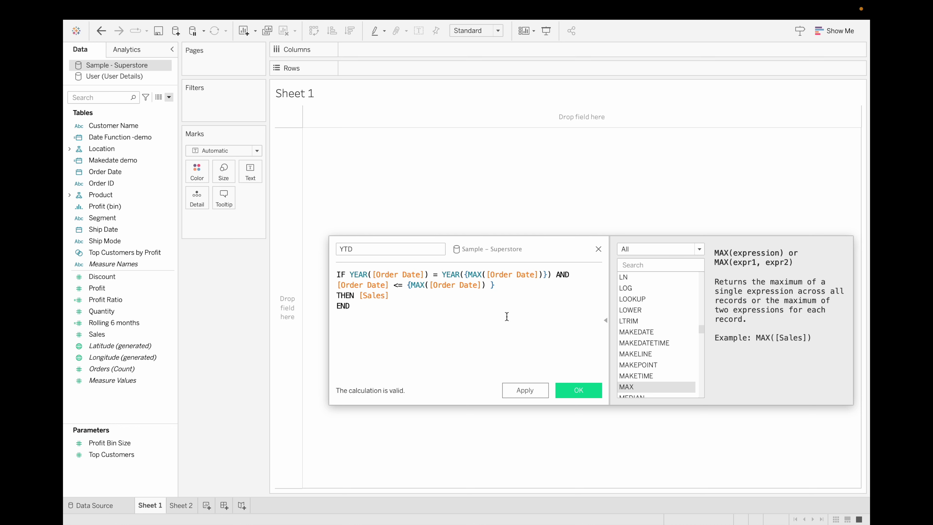
click(575, 388)
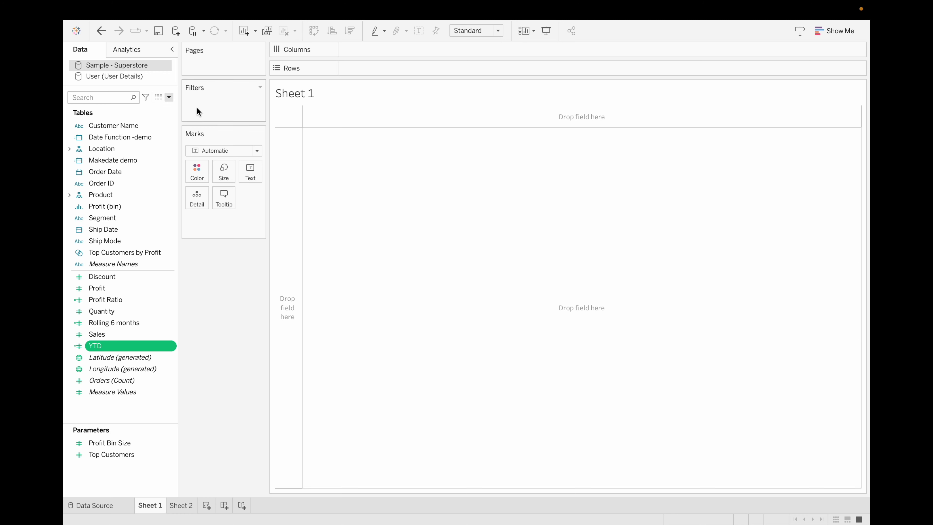
- Create a calculated field in Sample - Superstore with the formula { FIXED : MAX([Order Date])}
click(169, 96)
click(145, 108)
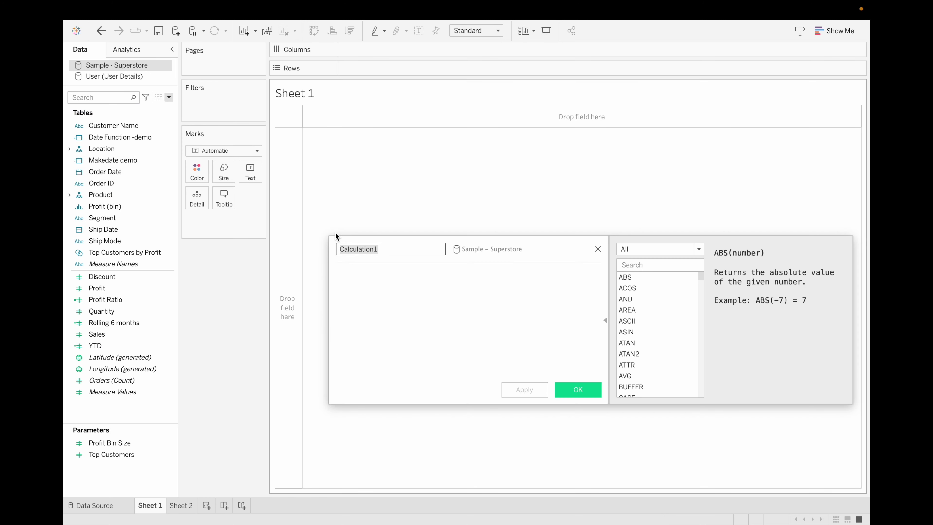
click(370, 291)
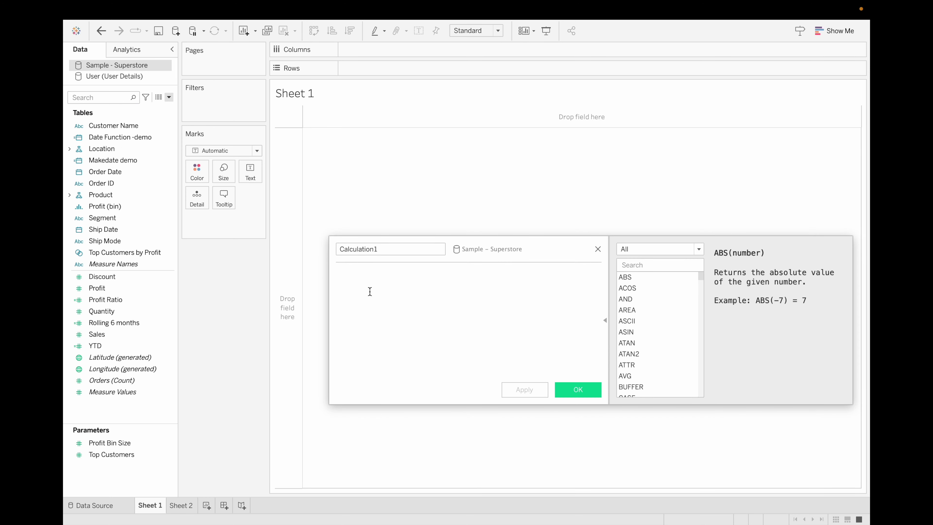
text({ FIXED)
key(Return)
text(s)
key(BackSpace)
text(max)
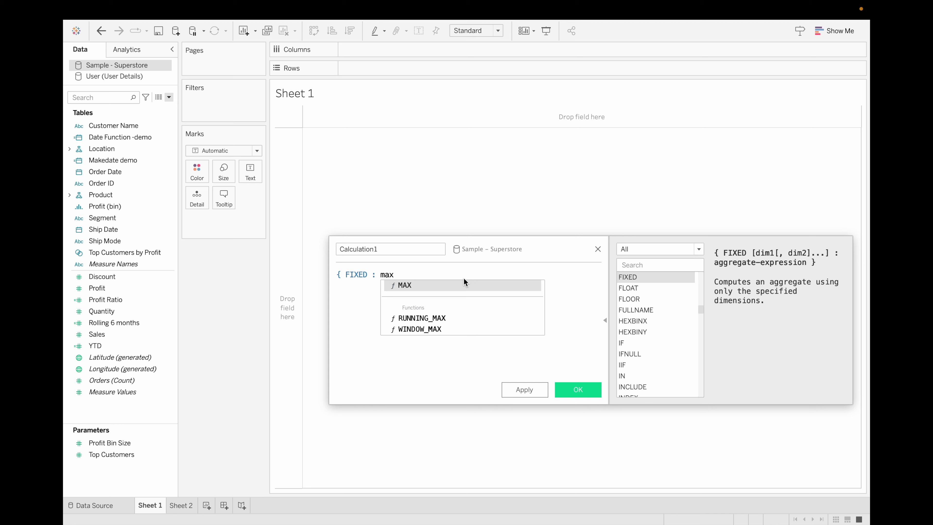
key(Return)
text(order)
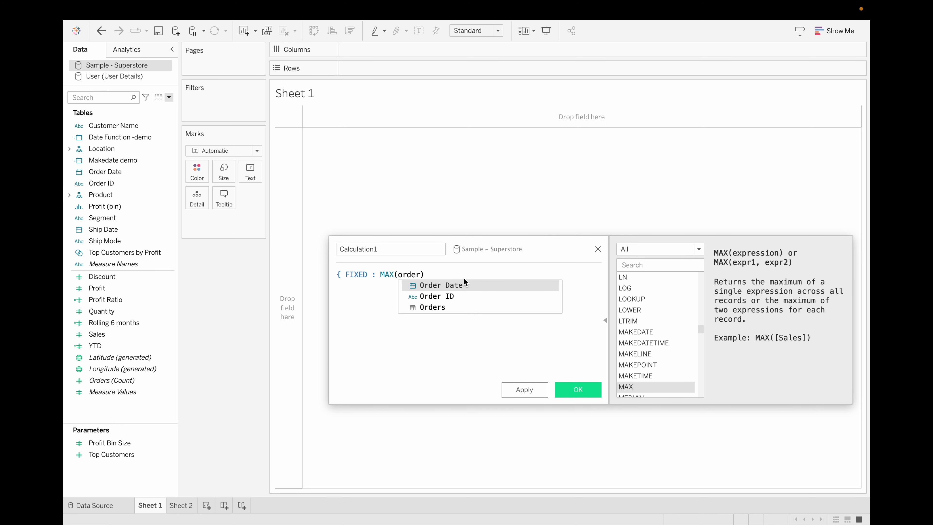
key(Return)
key(Right)
text(})
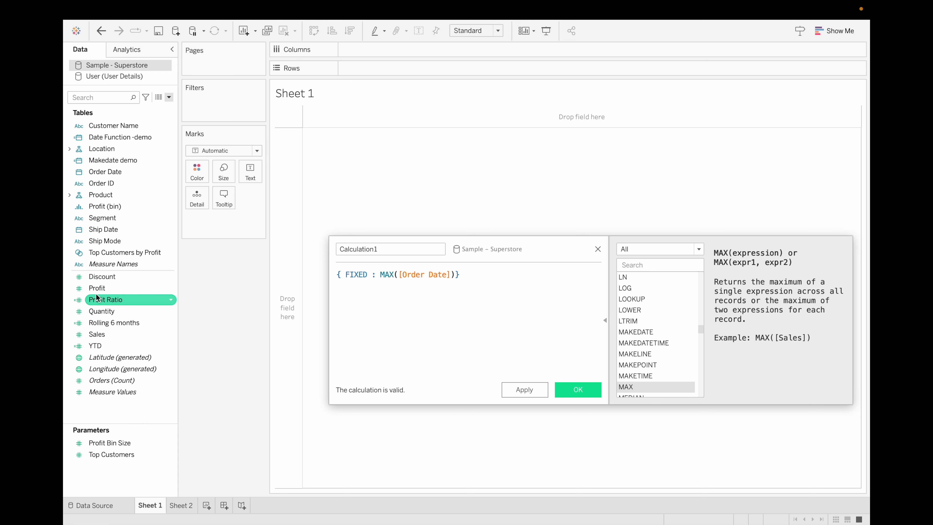
- Open the YTD calculated field to review its formula and close the editor
click(171, 345)
click(187, 163)
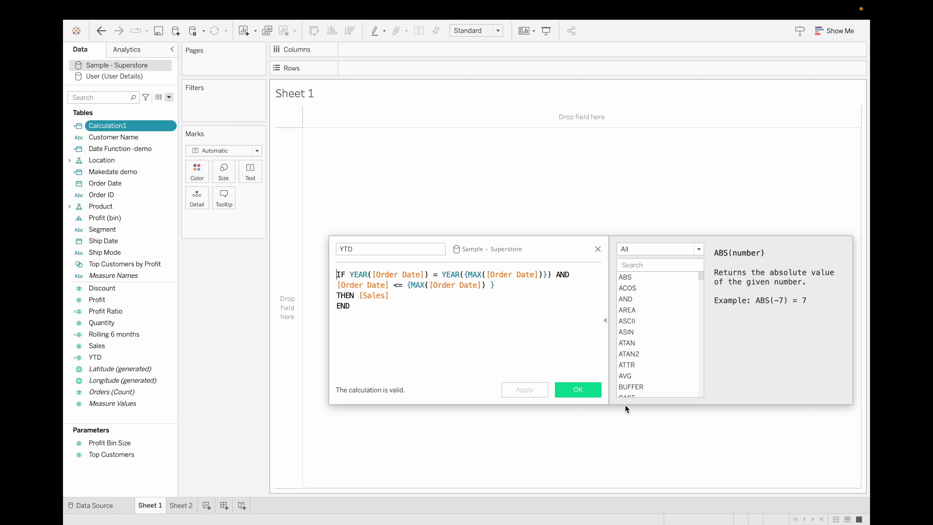
click(592, 388)
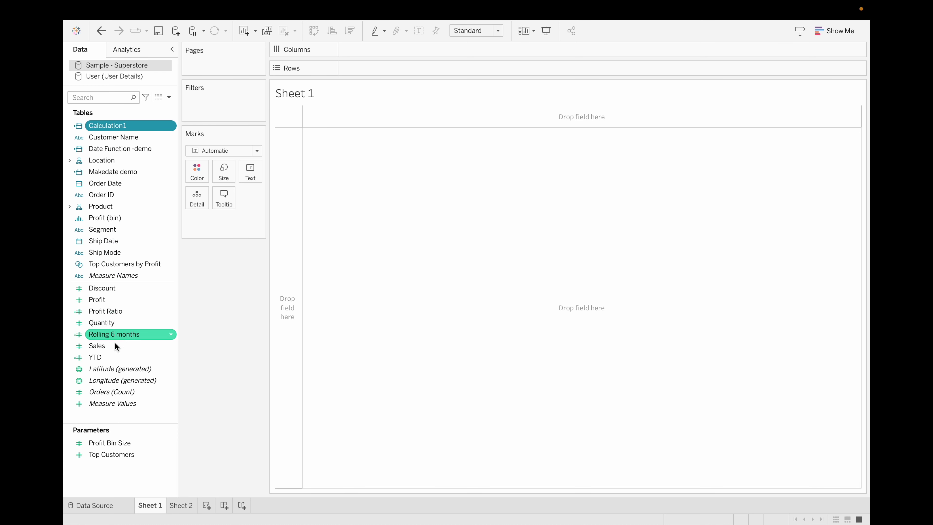
- Duplicate the YTD field, open the copy for editing and rename it MTD
click(109, 357)
click(173, 358)
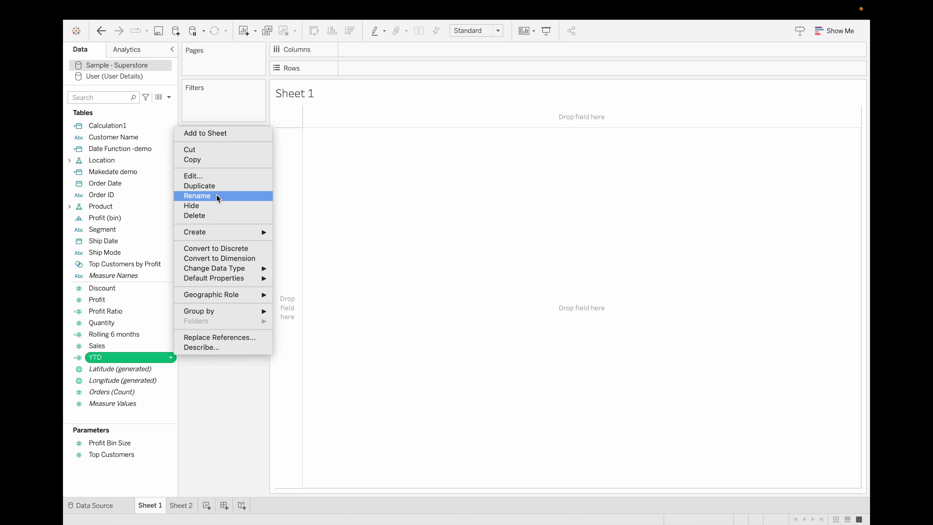
click(217, 177)
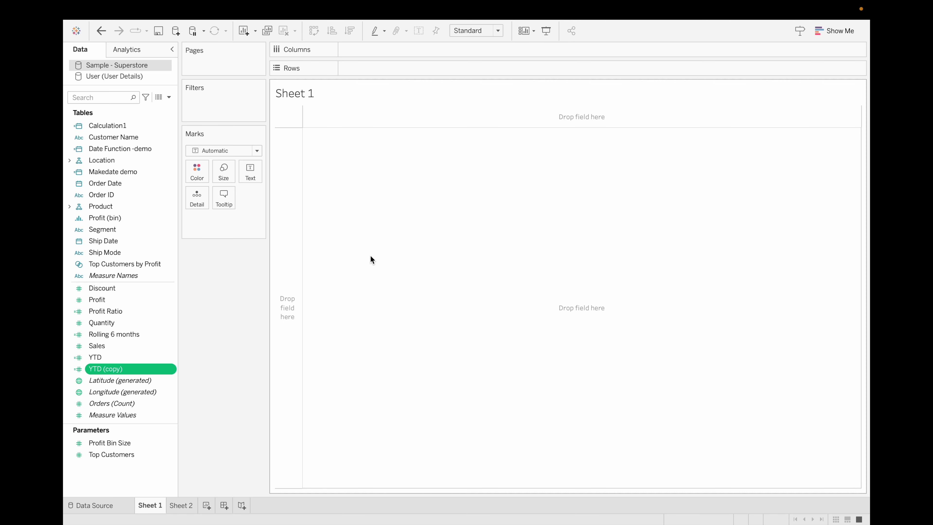
click(170, 369)
click(204, 189)
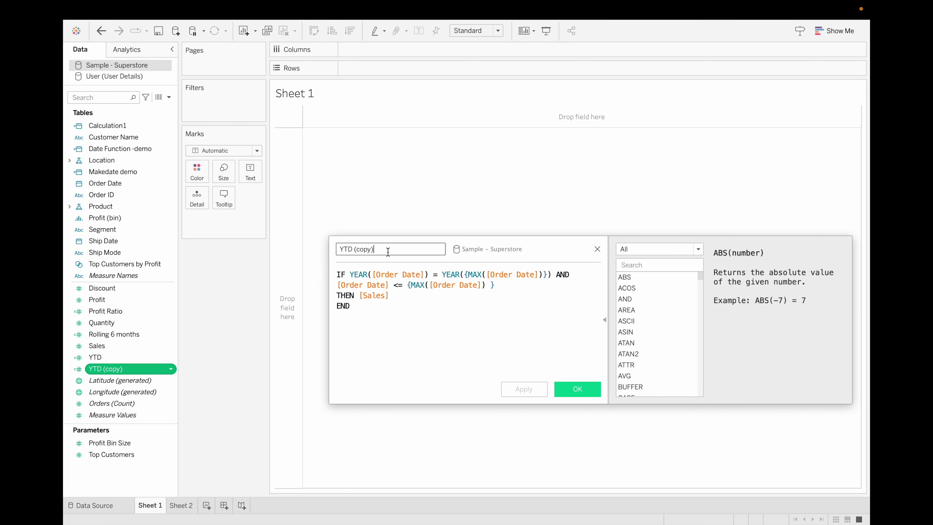
triple_click(388, 251)
key(BackSpace)
text(MTD)
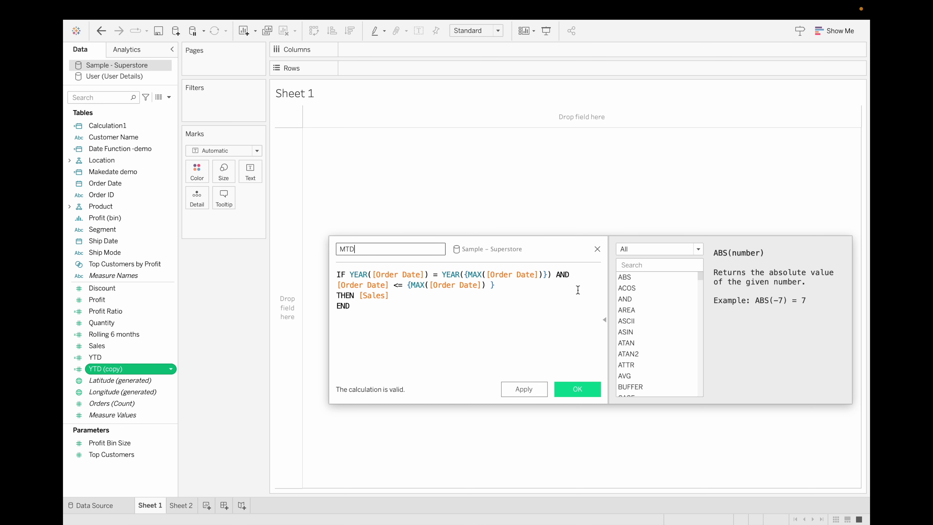
- Insert the line MONTH([Order Date]) = {MAX([Order Date])} after the YEAR condition in the MTD formula
click(582, 277)
key(Return)
text(month)
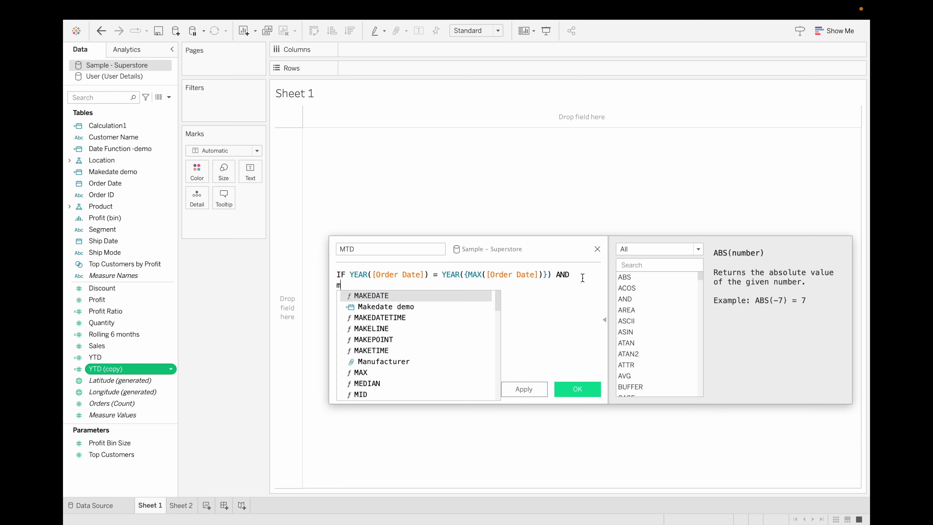
key(Return)
text(order)
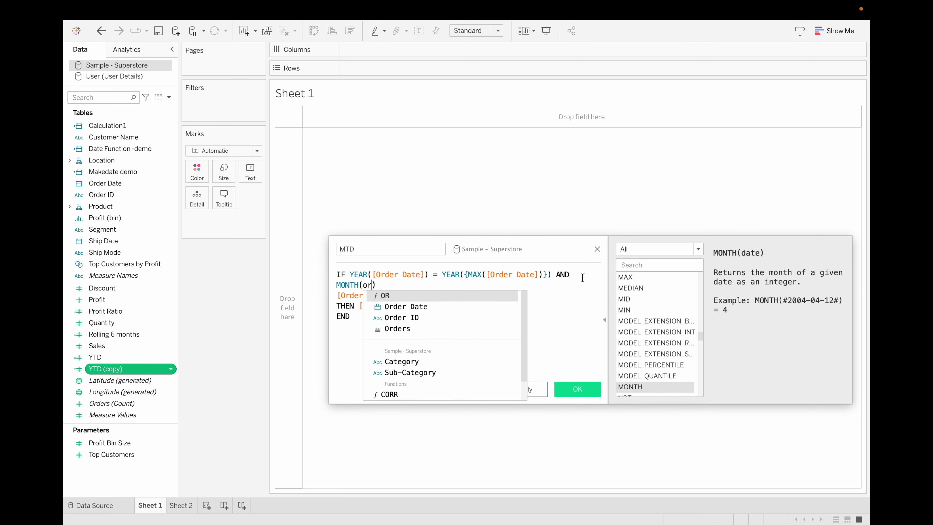
key(Return)
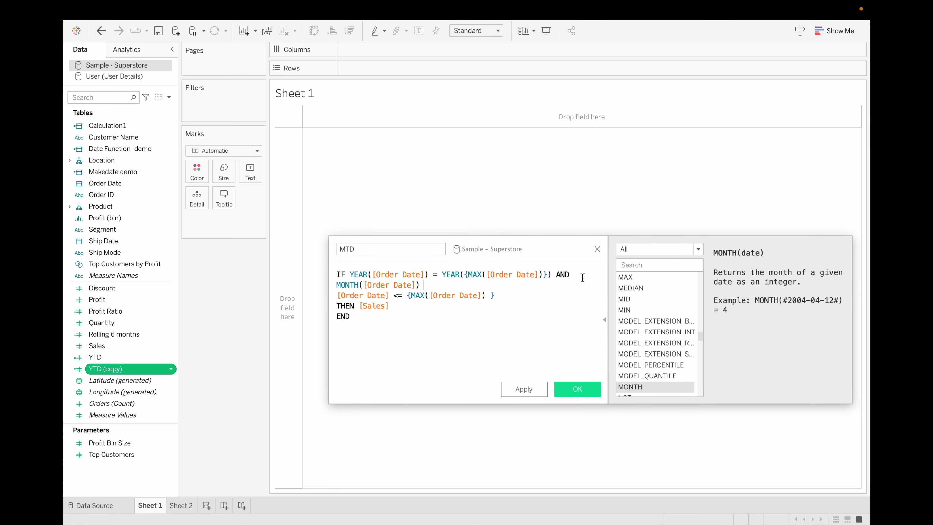
text(=)
click(461, 275)
click(432, 285)
text({MAX([Order Date])})
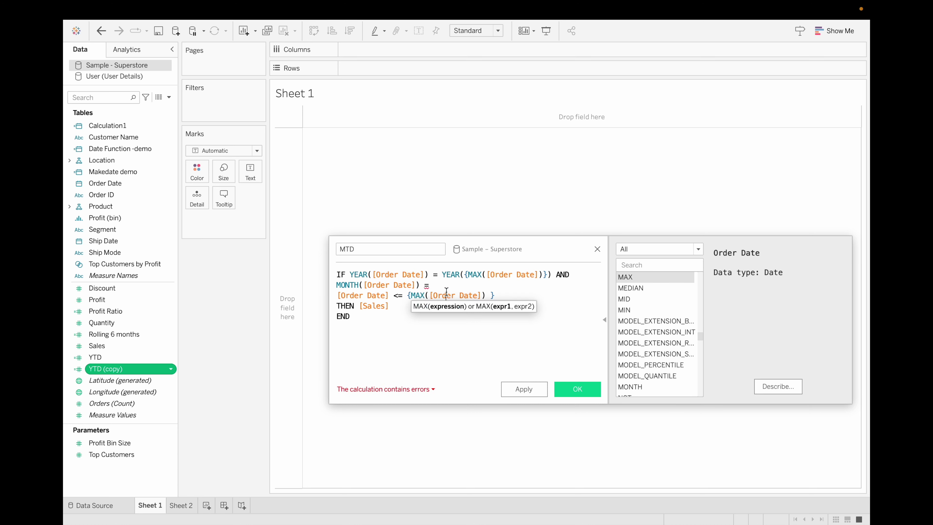
- Wrap {MAX([Order Date])} on the month line in MONTH(), end the line with AND and save the MTD field
click(433, 286)
text(mon)
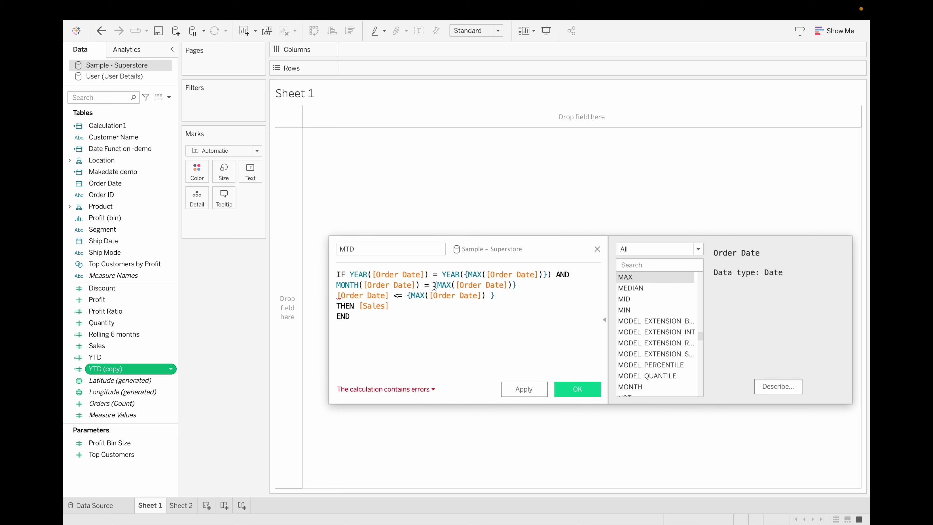
key(BackSpace)
key(BackSpace)
key(BackSpace)
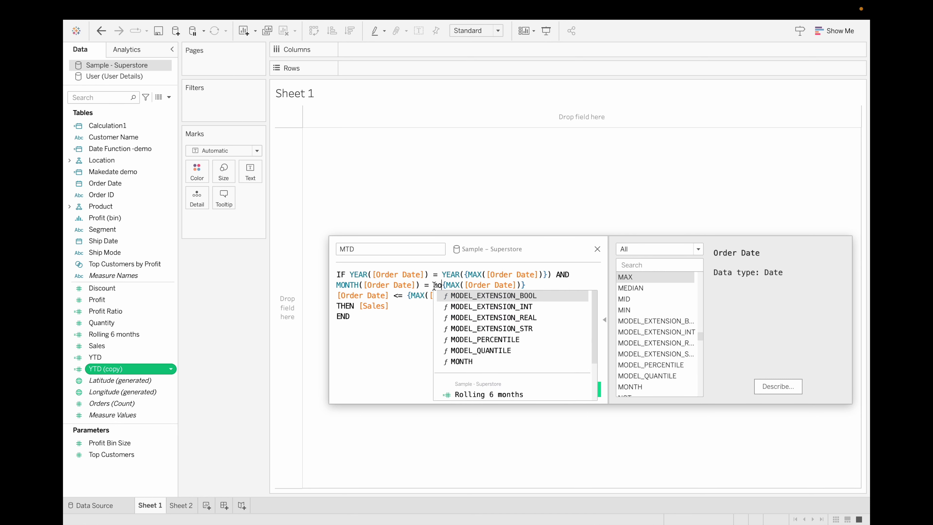
text(MONTH()
click(556, 289)
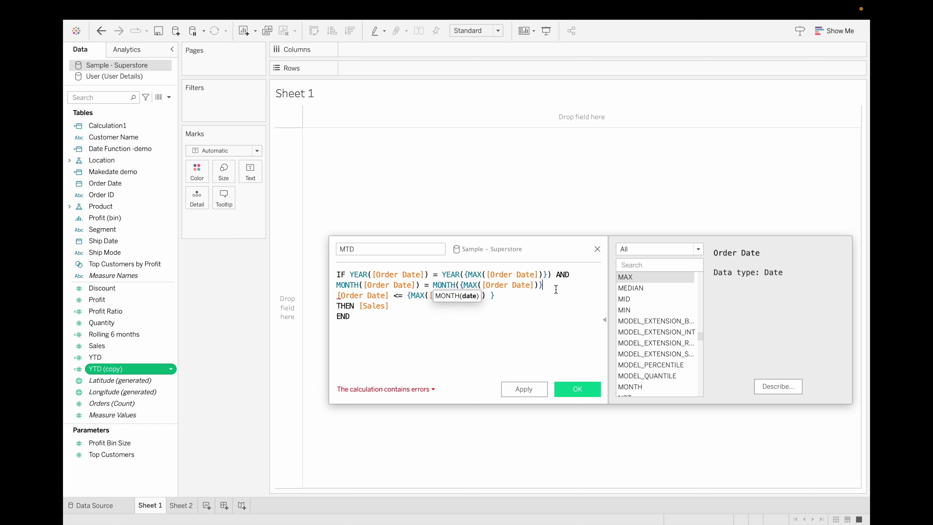
text())
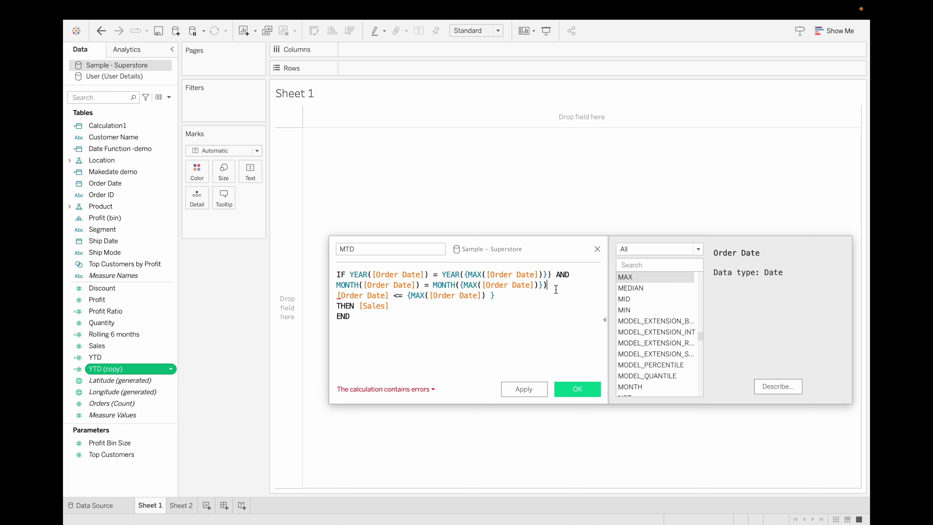
text( AND)
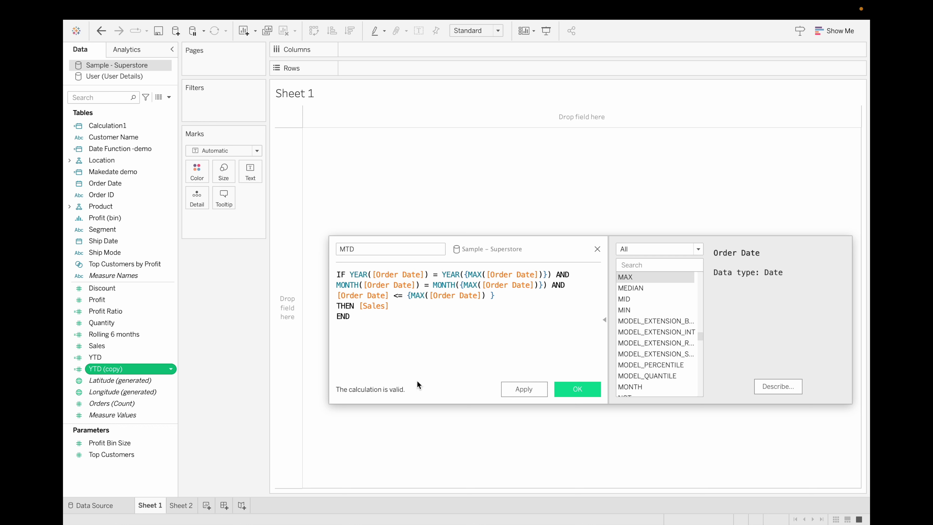
click(584, 388)
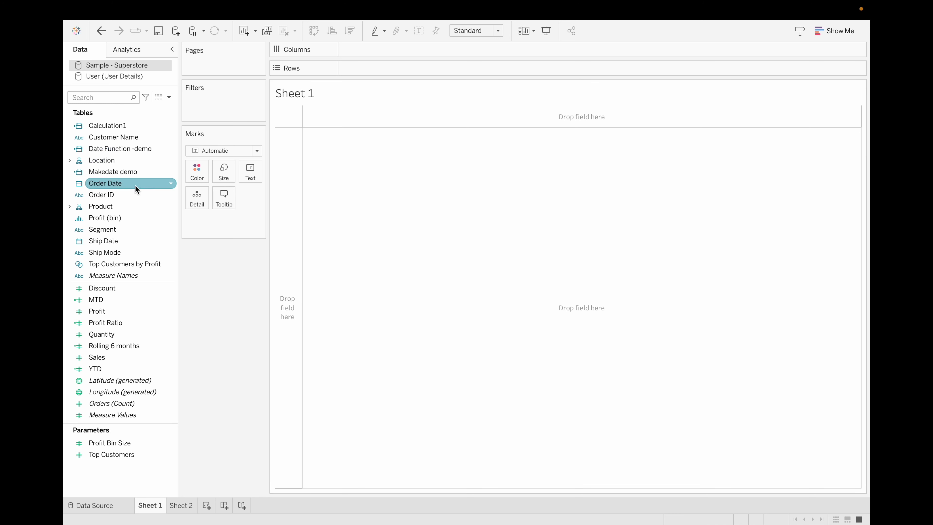
- Build a text table on Sheet 1 with Segment on rows and the YTD and MTD measures as columns
double_click(122, 228)
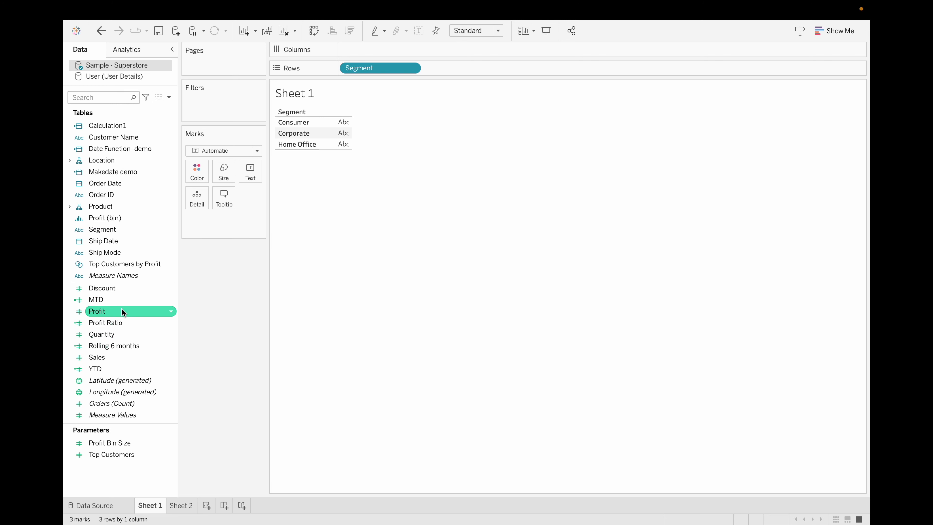
double_click(117, 369)
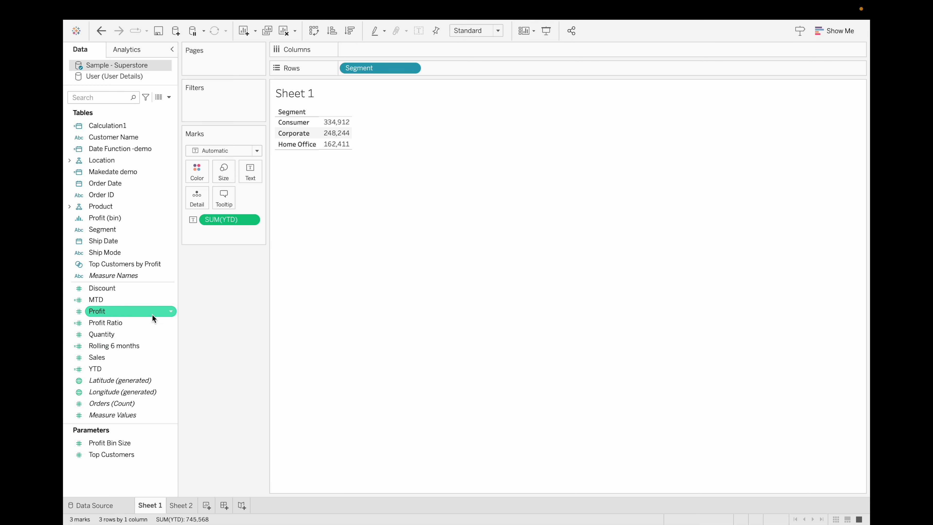
double_click(115, 303)
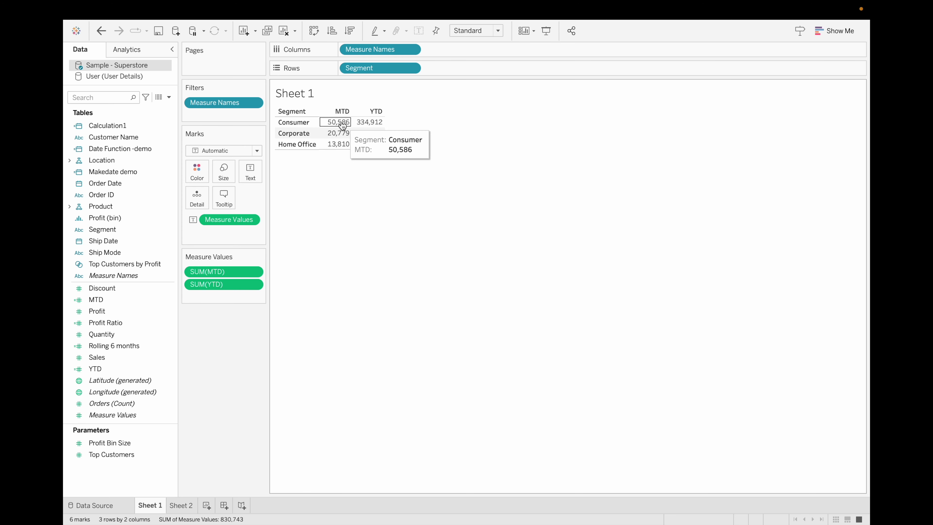
mouse_move(353, 147)
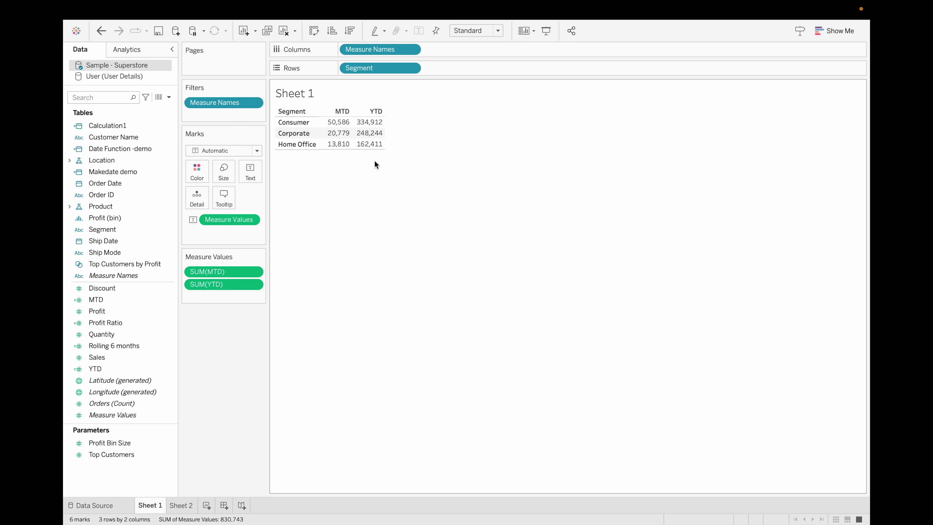
- Create a new worksheet with the year of Order Date on rows and keep only 2023
click(206, 506)
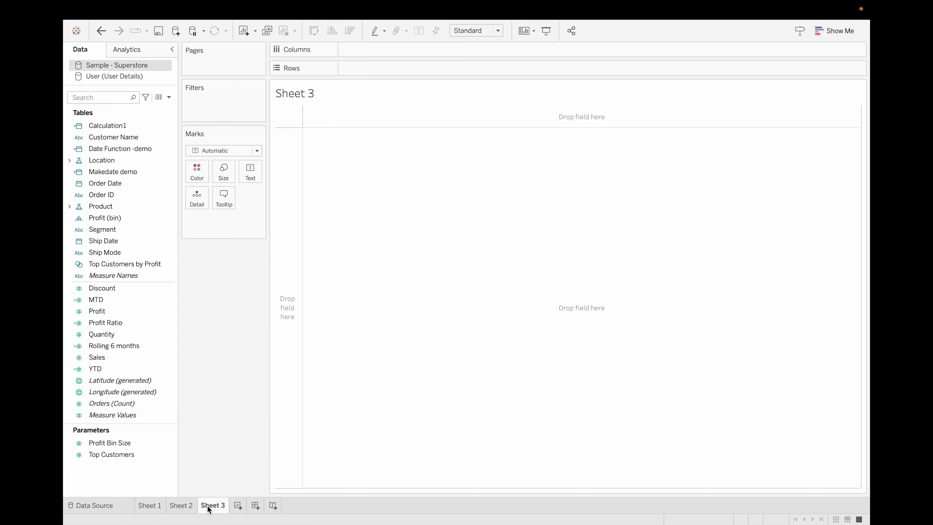
click(122, 162)
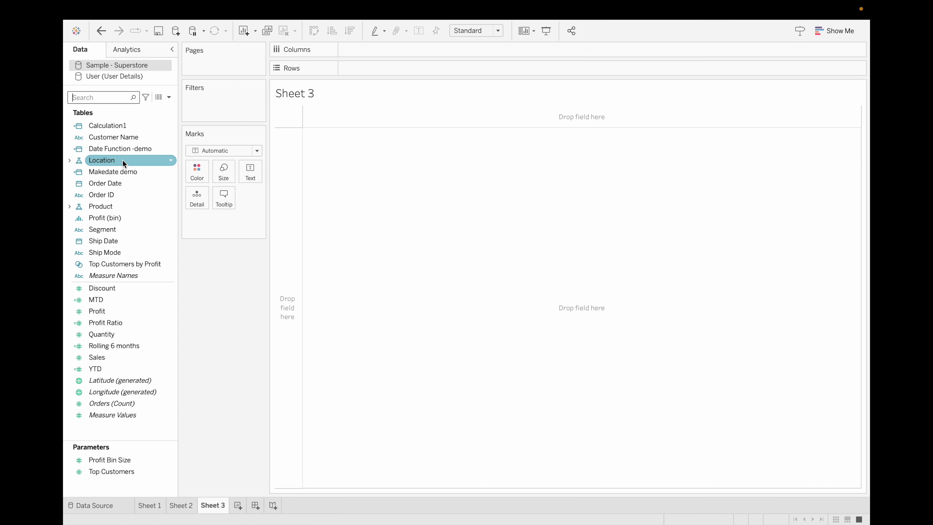
drag(120, 182, 403, 72)
click(290, 156)
- Find Sales and Segment in the field list and add both to the 2023 table, with Segment on rows
click(122, 98)
text(SALES)
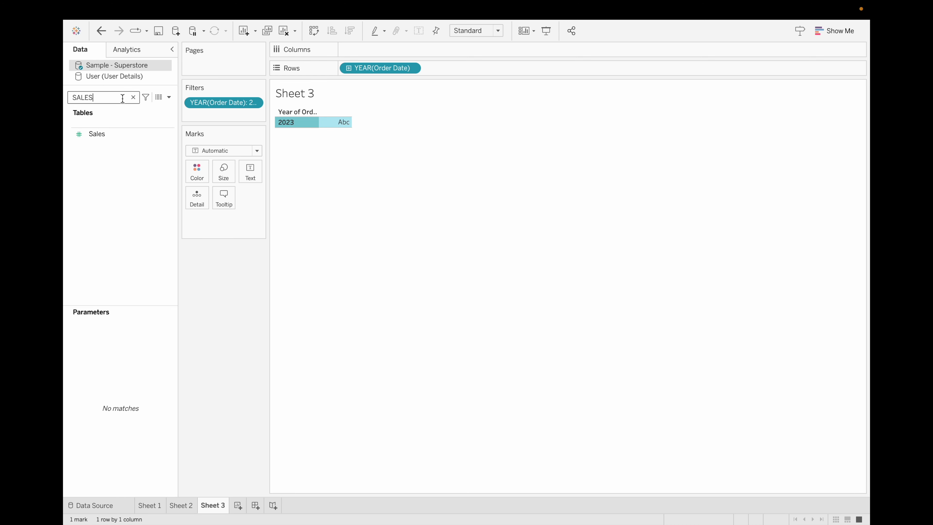
double_click(118, 136)
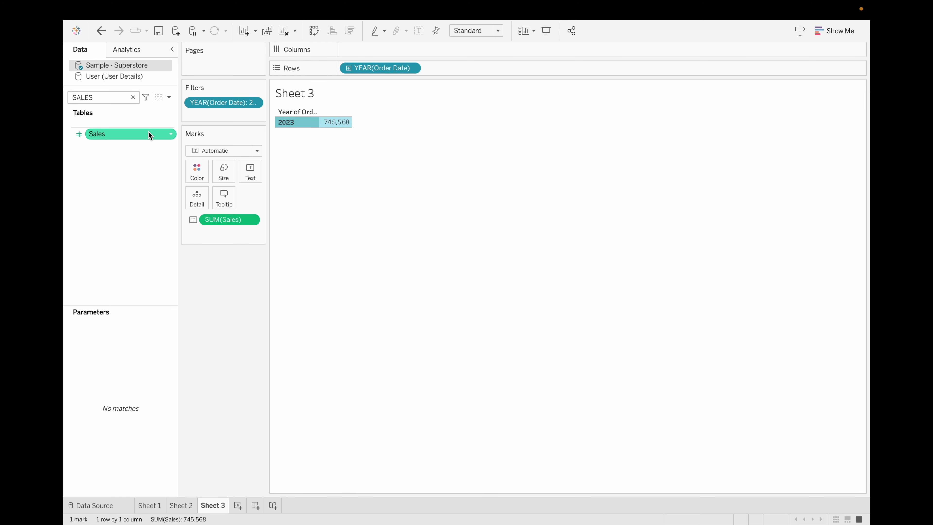
click(133, 97)
text(SE)
double_click(129, 123)
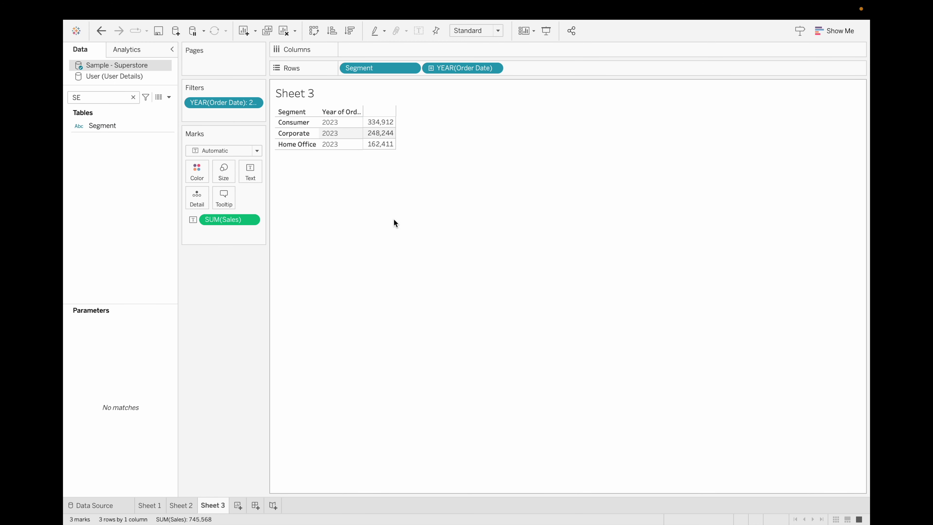
- Compare the YTD values by segment on Sheet 1 with the 2023 sales on Sheet 3, and clear the field search
click(150, 505)
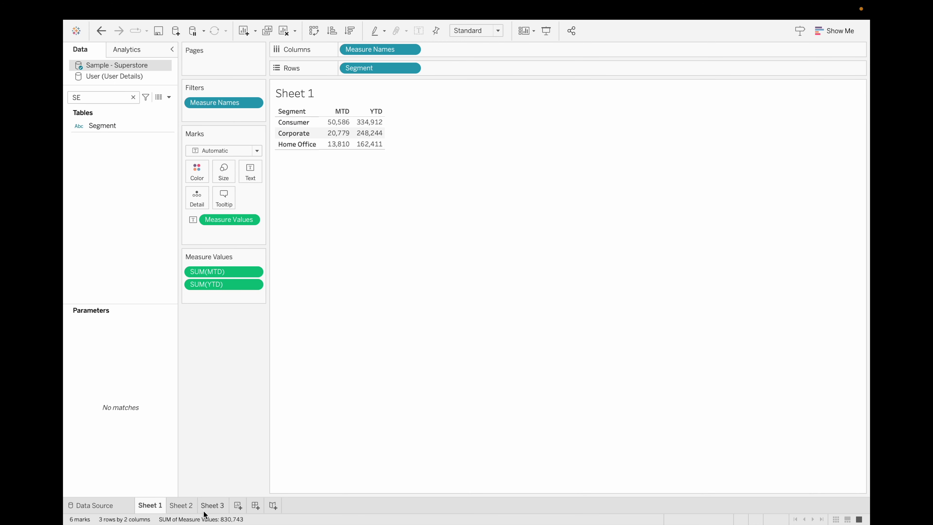
click(221, 505)
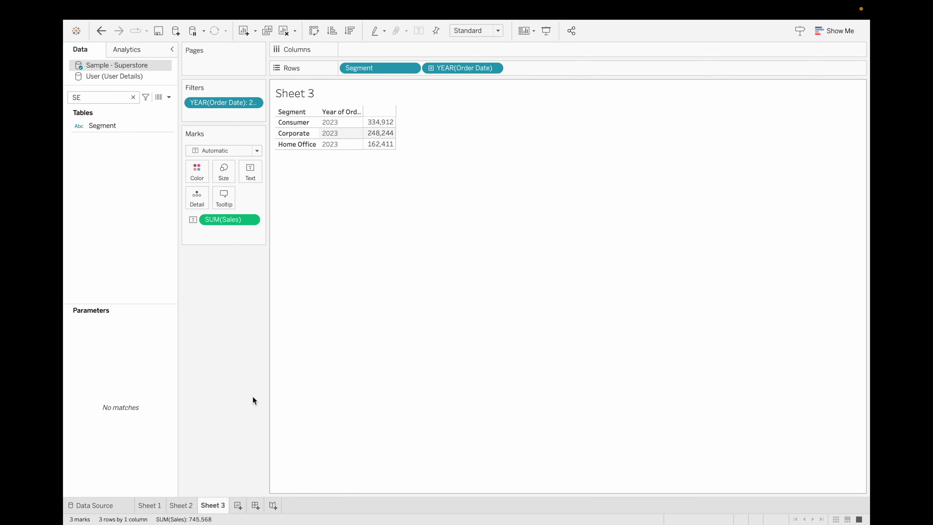
click(146, 507)
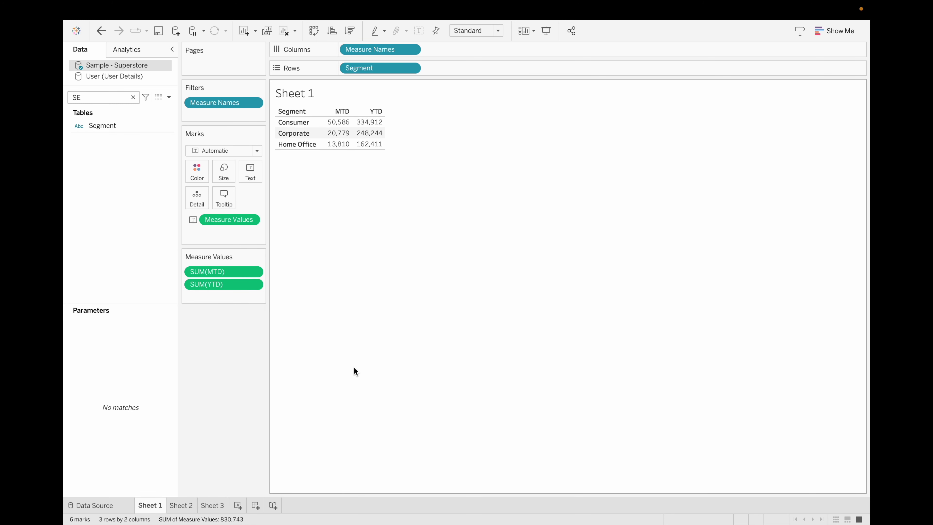
click(217, 507)
click(152, 505)
click(211, 505)
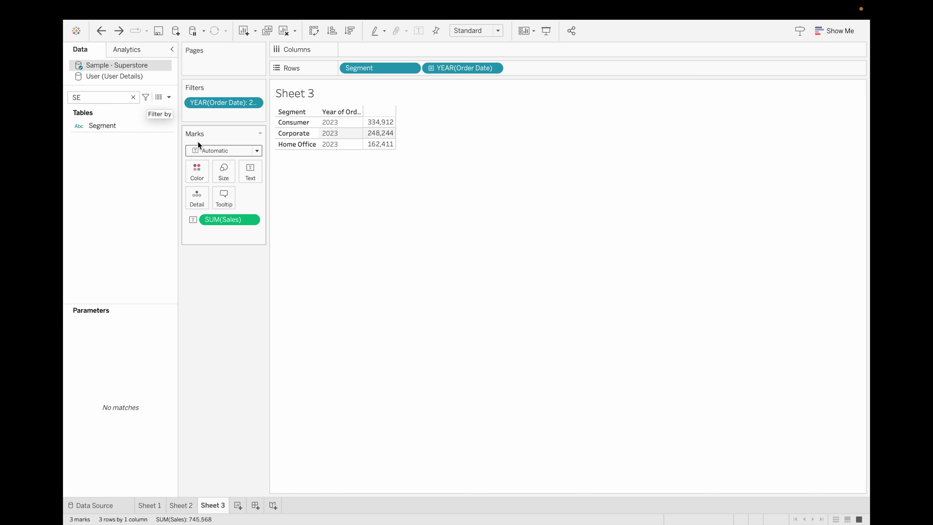
click(134, 97)
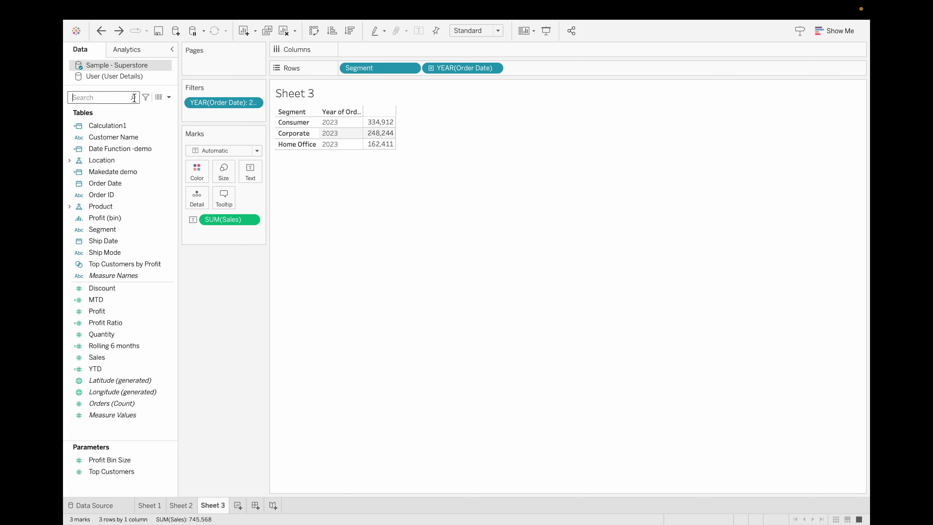
- Filter the 2023 table on Sheet 3 to December by month of Order Date and compare its sales with the MTD values on Sheet 1
text(ORDE)
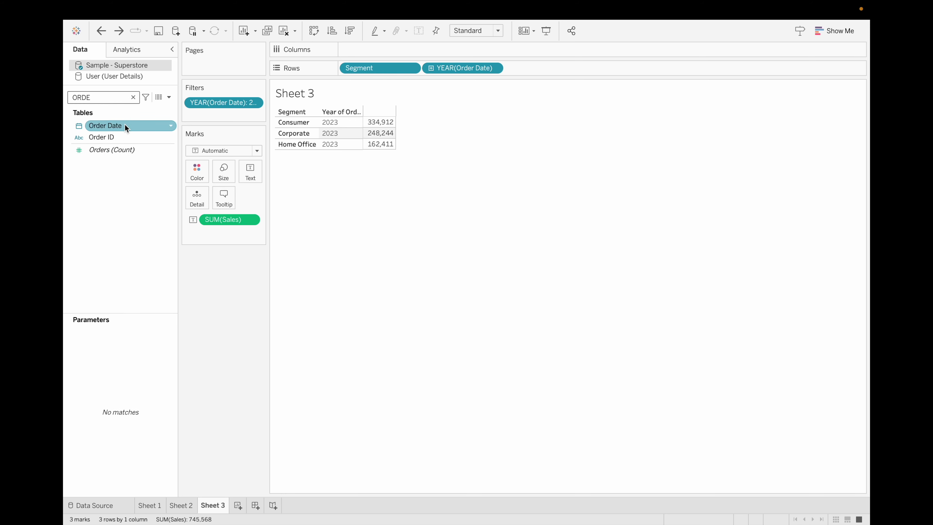
drag(124, 124, 220, 118)
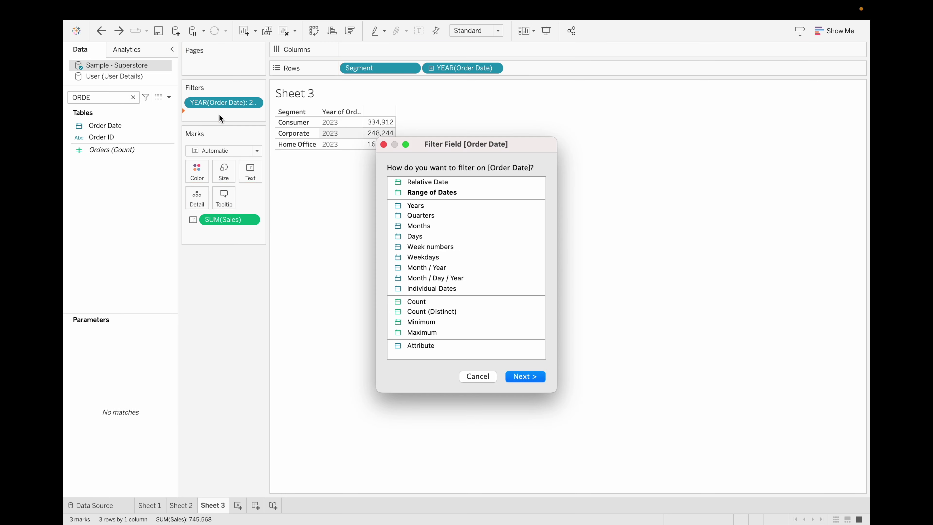
double_click(420, 225)
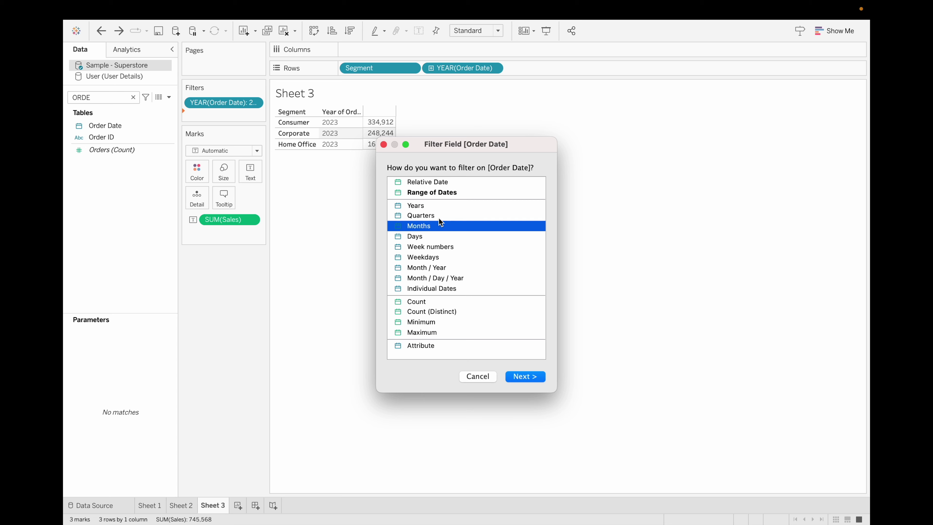
click(371, 267)
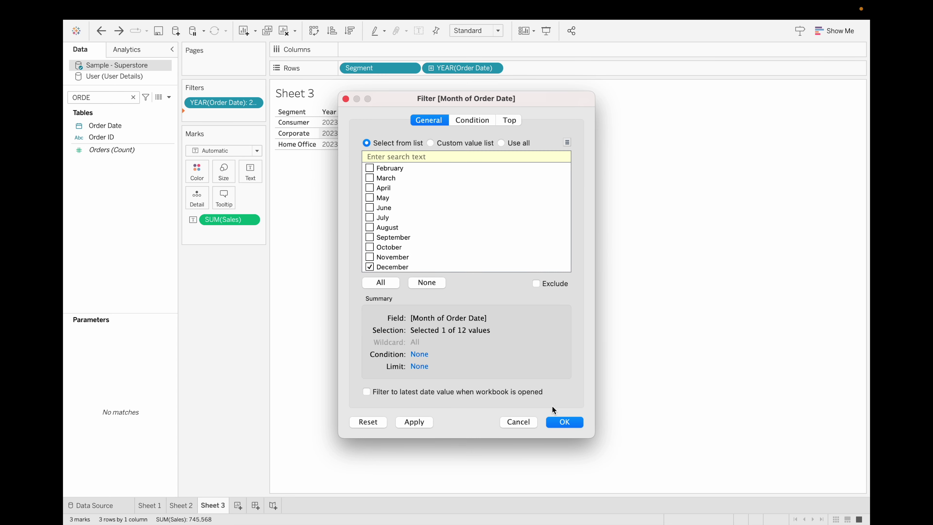
click(563, 423)
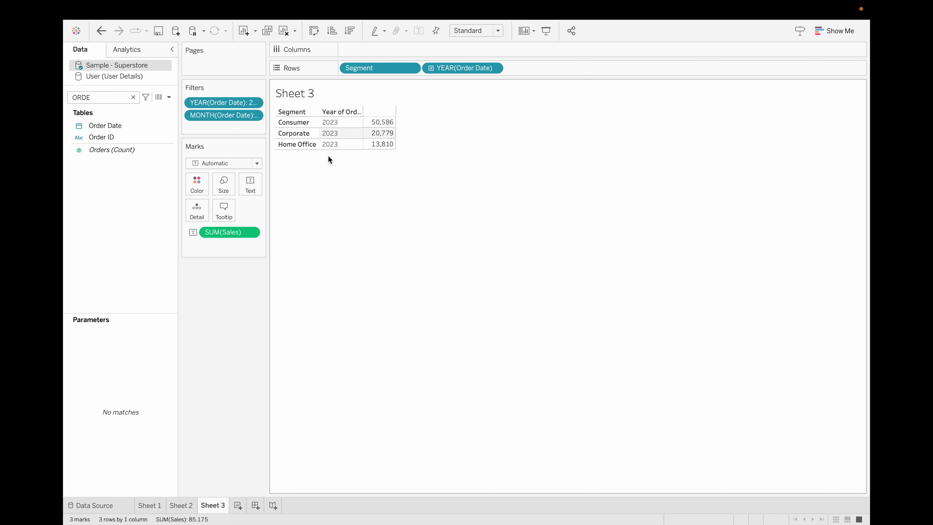
mouse_move(382, 126)
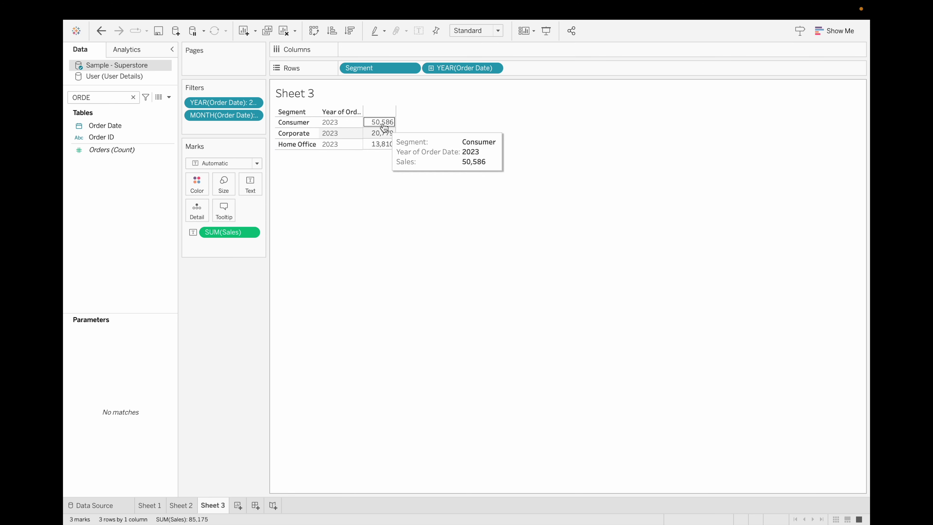
click(145, 506)
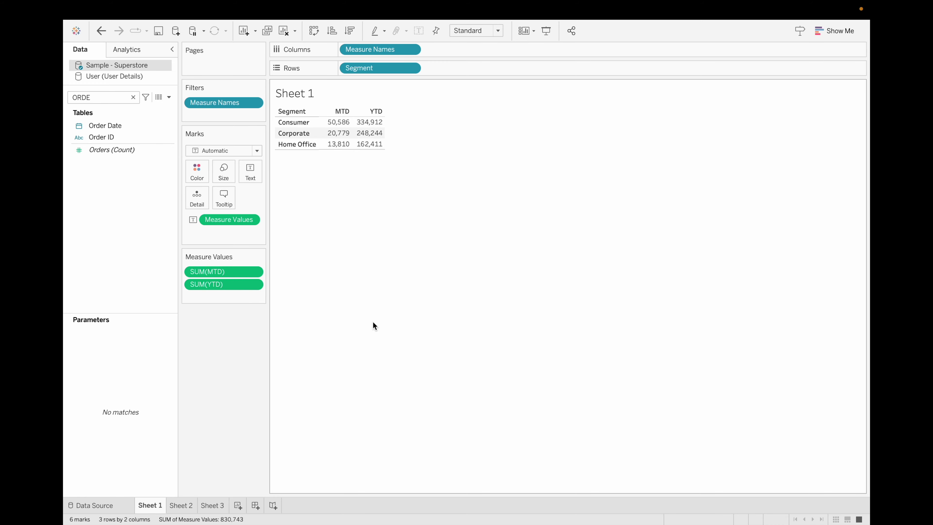
key(ctrl+Left)
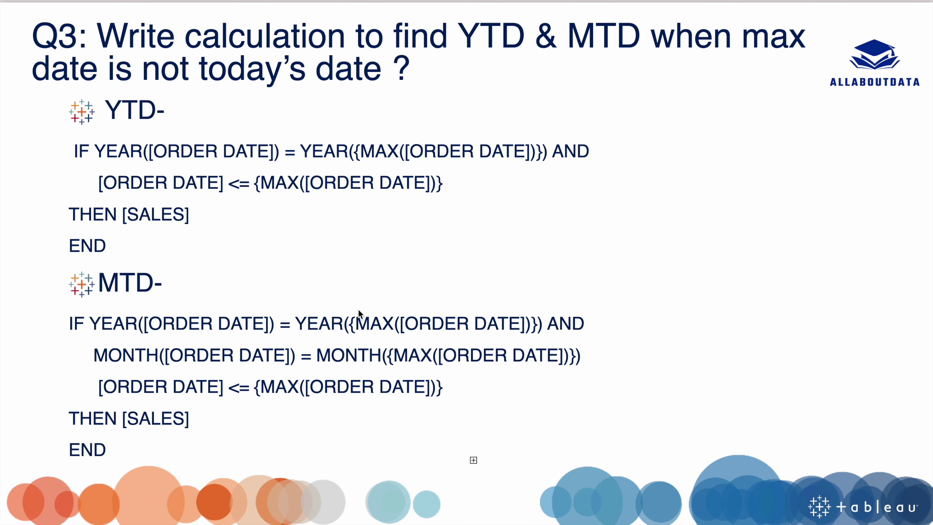
key(Right)
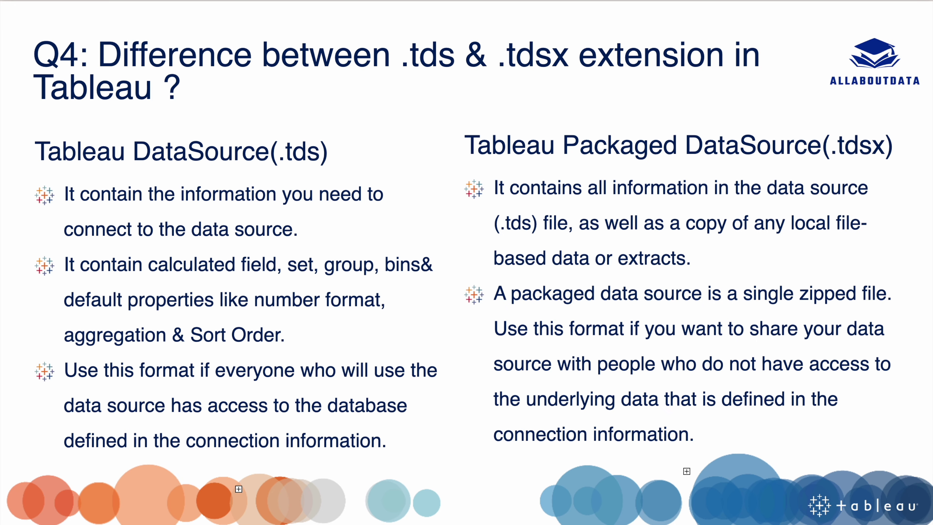
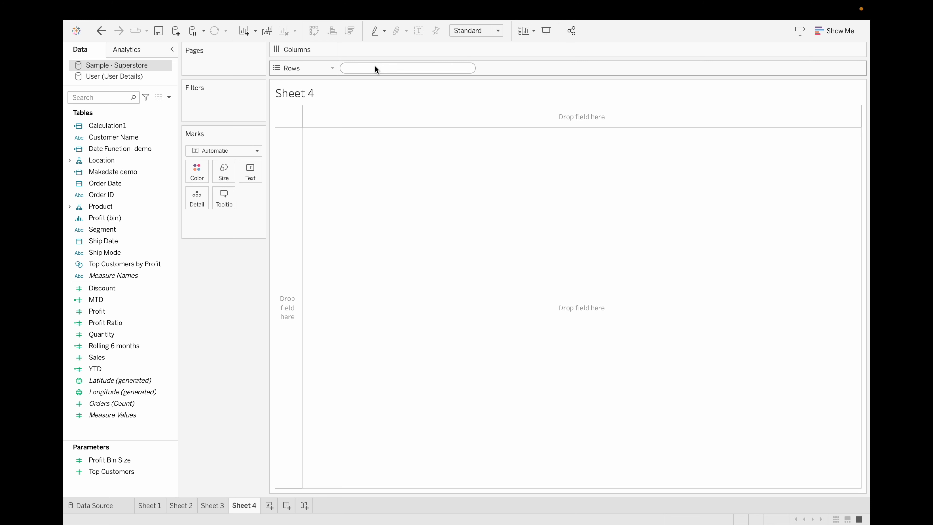
- Add two placeholder measures with the value 0 to the rows of Sheet 4
text(0)
key(Return)
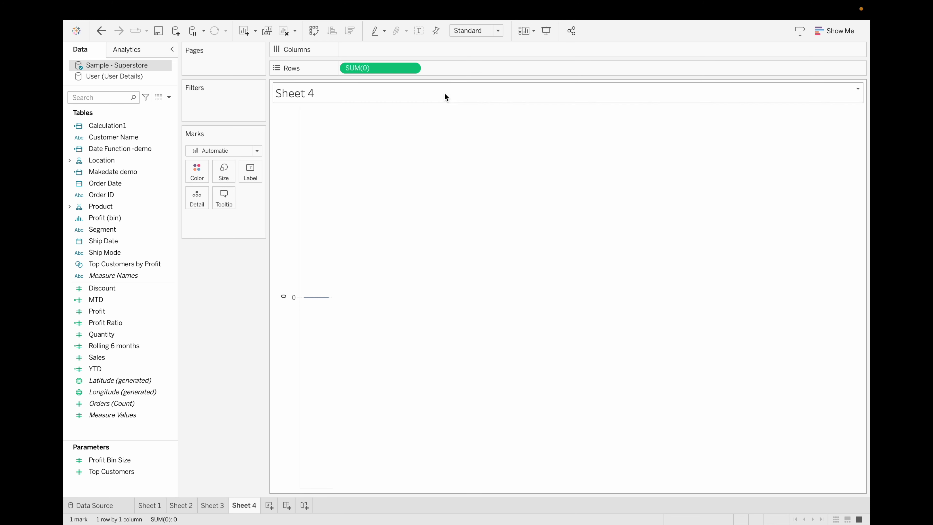
double_click(460, 69)
text(0)
key(Return)
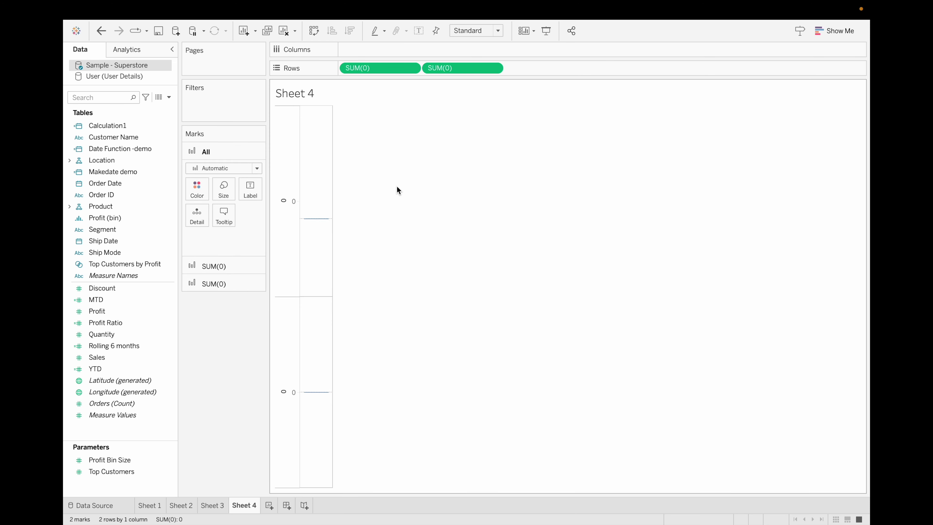
- Set the mark type of both placeholder measures to Pie and combine them on a dual axis
click(257, 168)
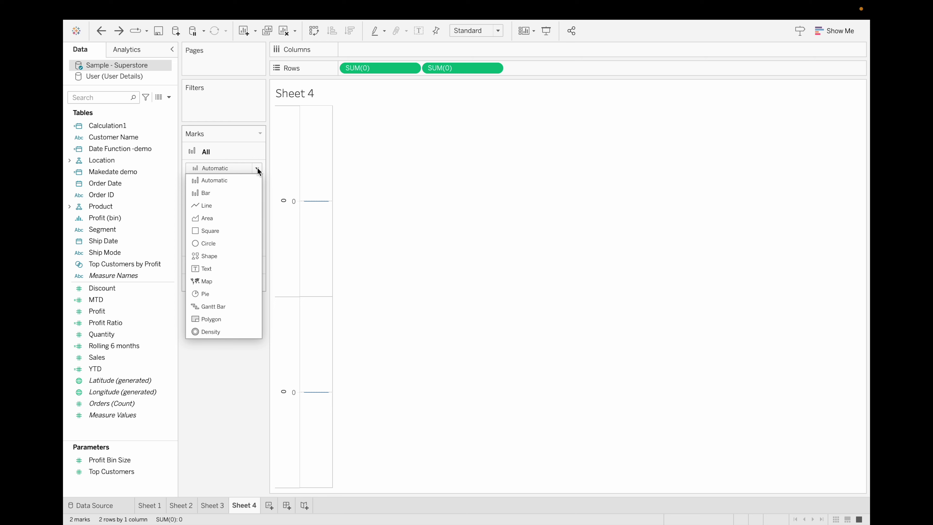
click(226, 292)
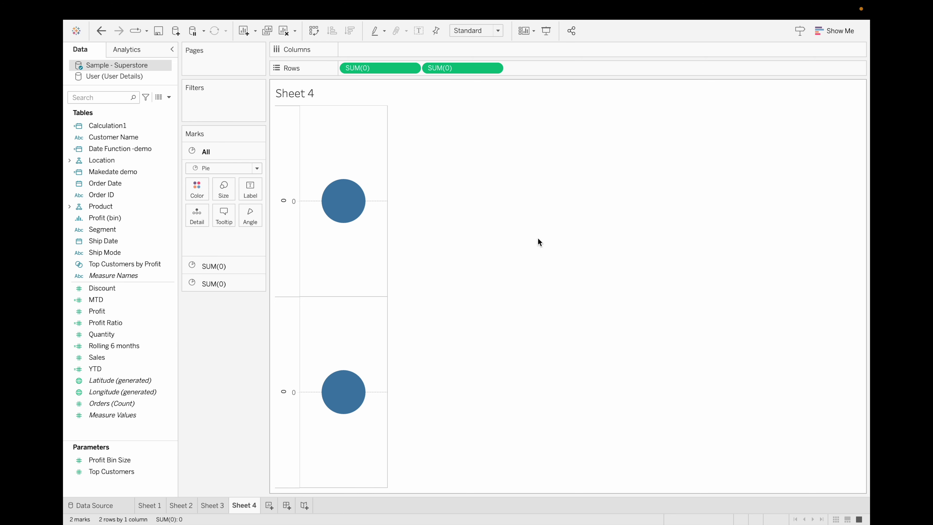
click(493, 69)
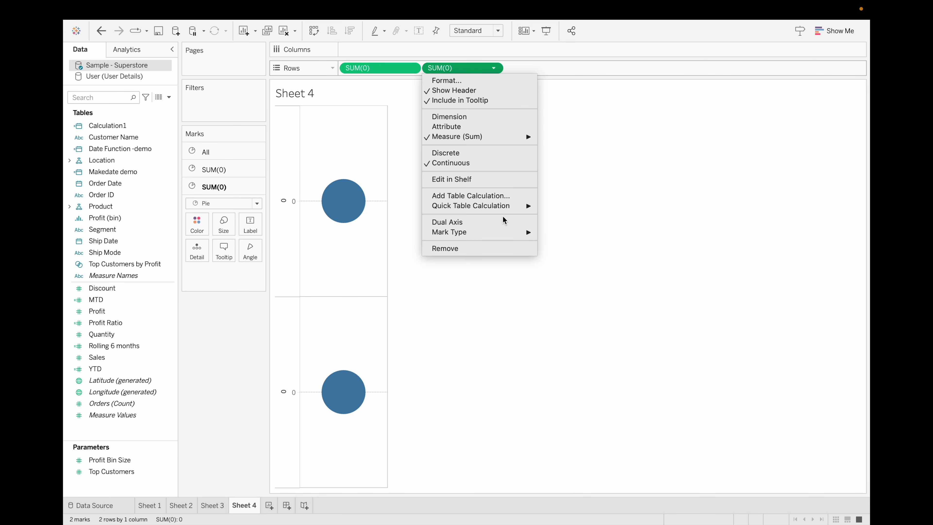
click(498, 223)
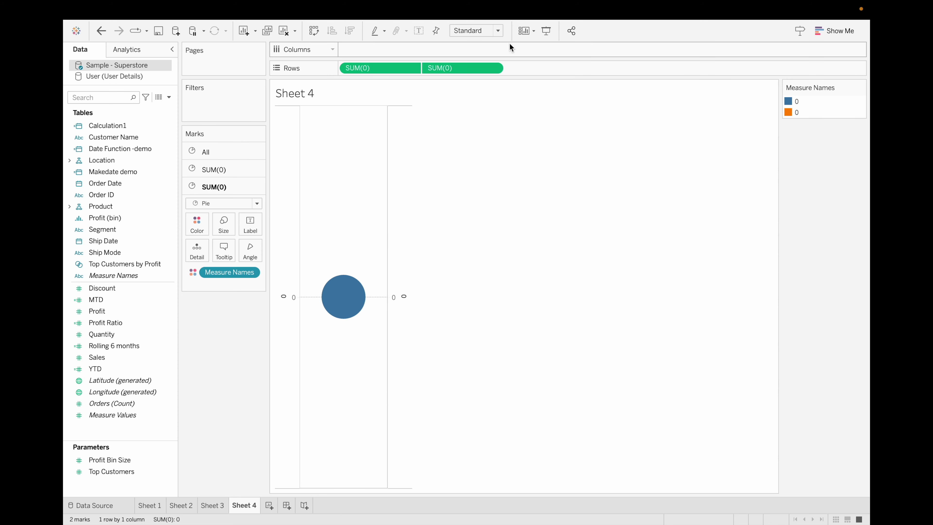
- Fit the chart to Entire View and hide the axis headers
click(499, 29)
click(481, 68)
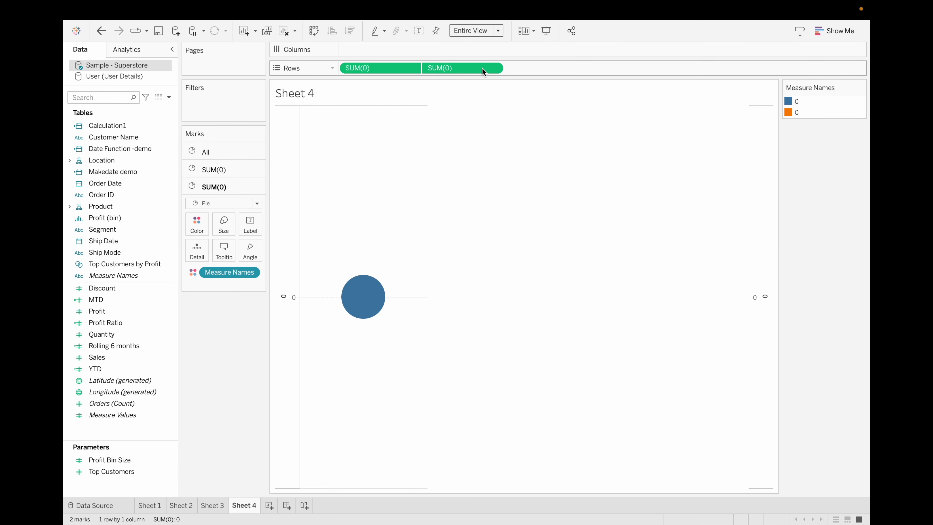
right_click(282, 246)
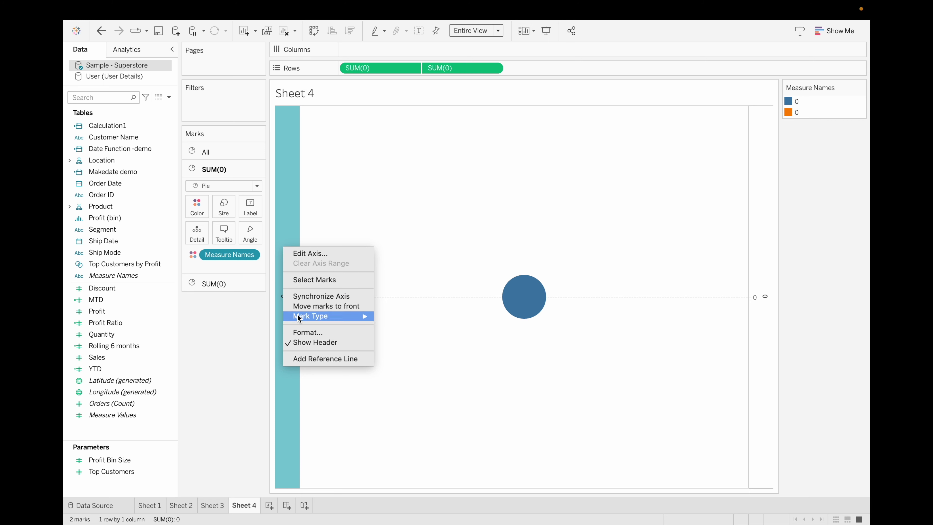
click(313, 341)
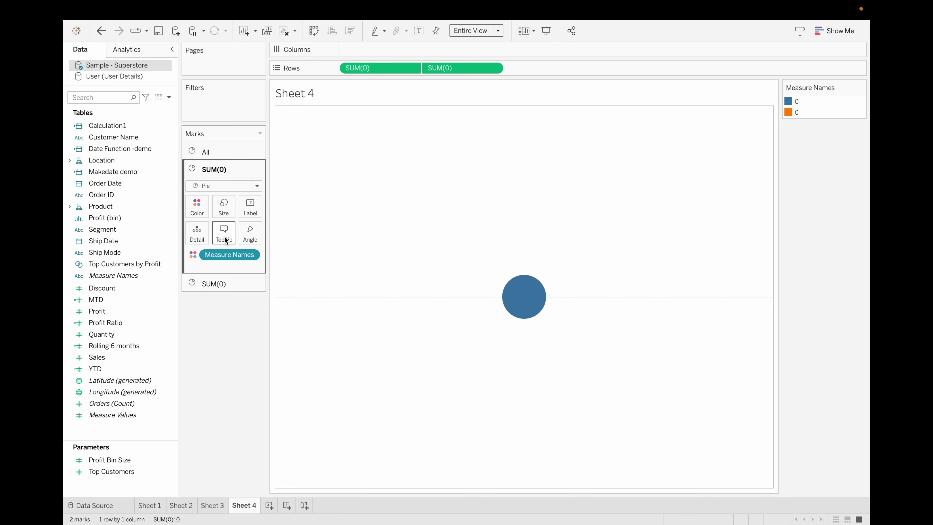
- Remove Measure Names from the second SUM(0) marks and color that pie white
click(223, 283)
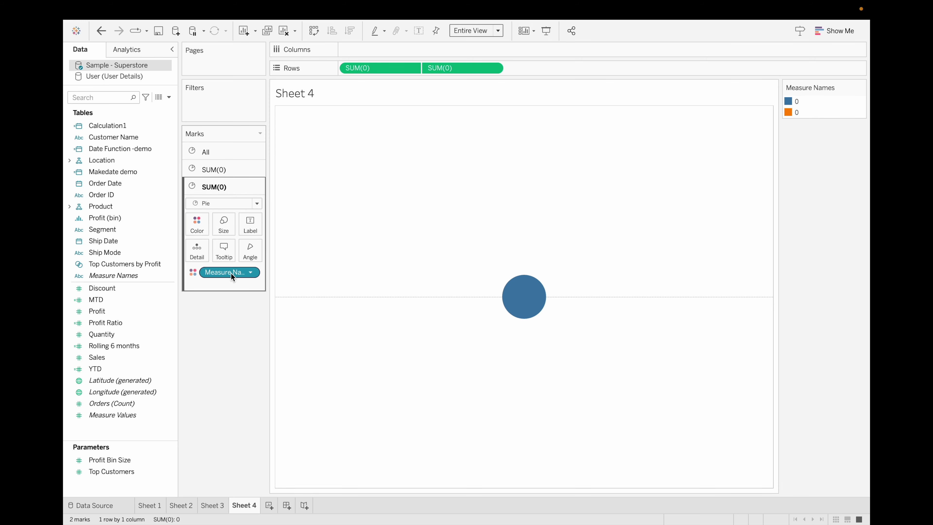
drag(231, 272, 216, 404)
click(198, 225)
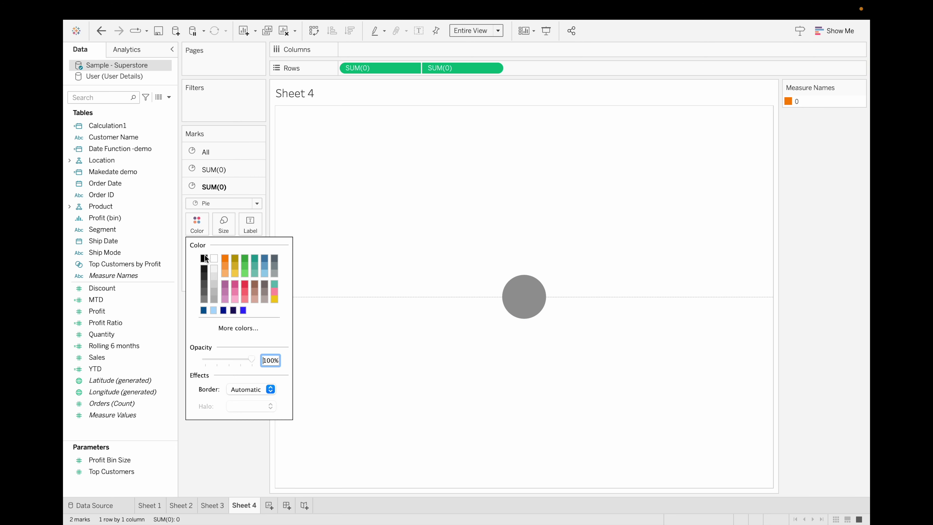
click(215, 258)
click(236, 436)
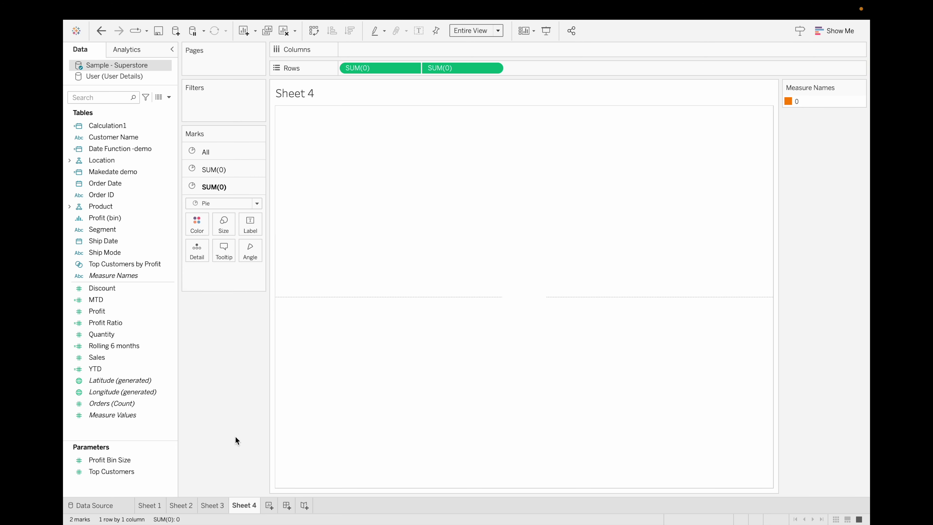
- Enlarge the first SUM(0) pie to about three times the diameter of the white pie so it forms a ring
click(232, 175)
click(228, 212)
drag(240, 234, 263, 235)
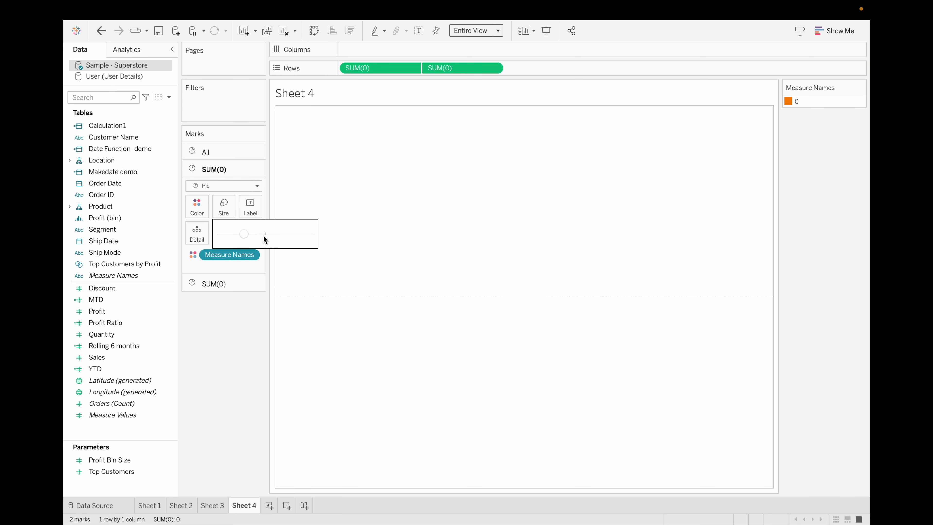
click(277, 234)
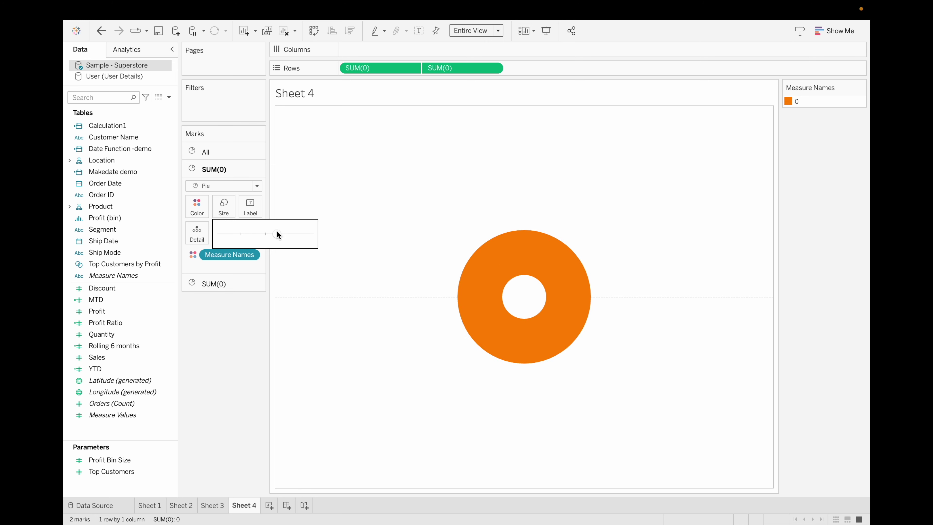
- Enlarge the white pie of the second SUM(0) to about 80% of the outer pie's diameter, leaving a thin ring
click(236, 294)
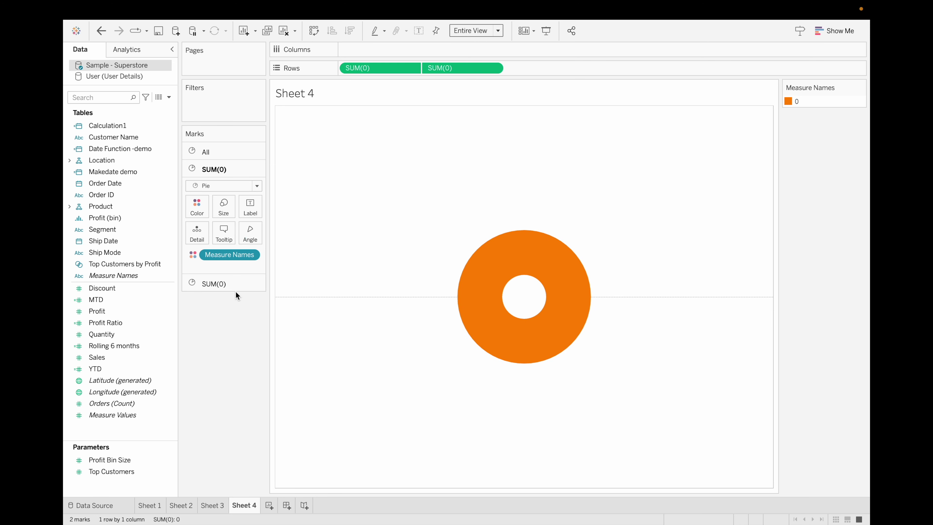
click(234, 289)
click(227, 229)
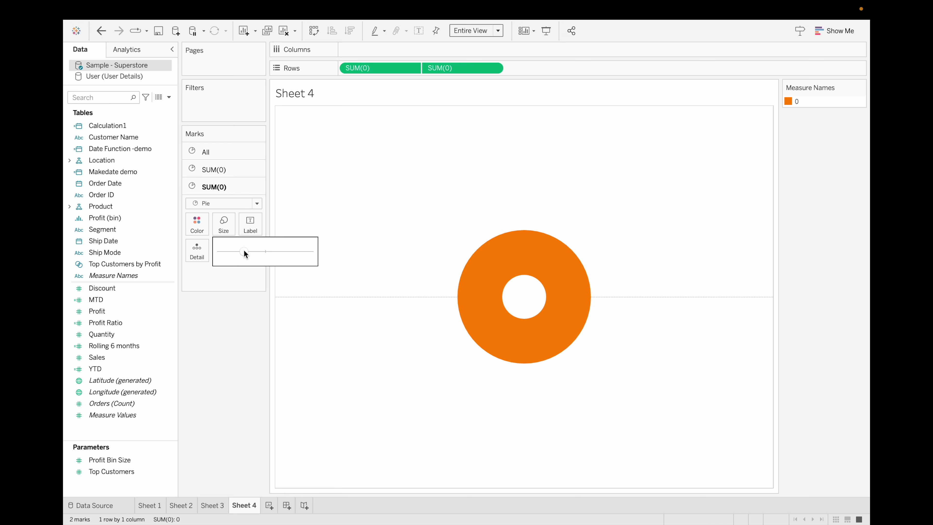
drag(251, 252, 269, 250)
click(225, 383)
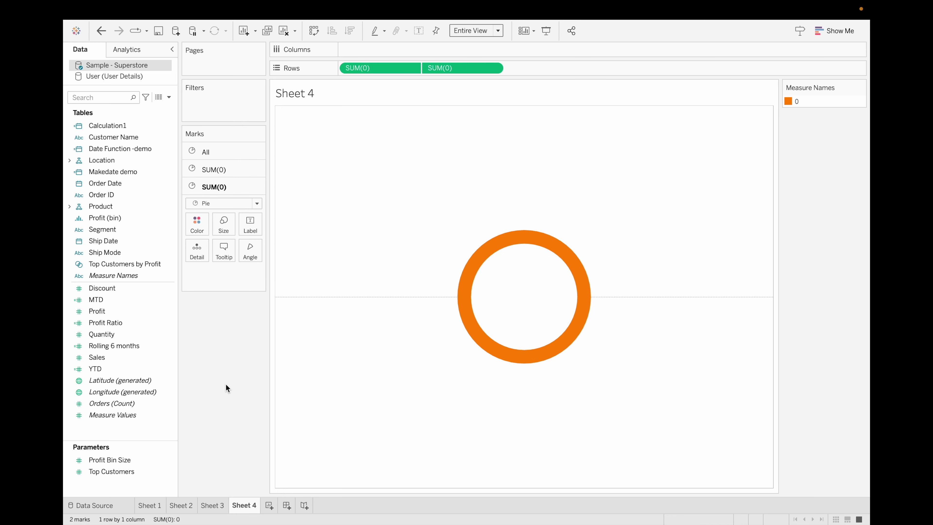
- Color the outer ring by Segment and label its slices with Sales and Segment
click(231, 173)
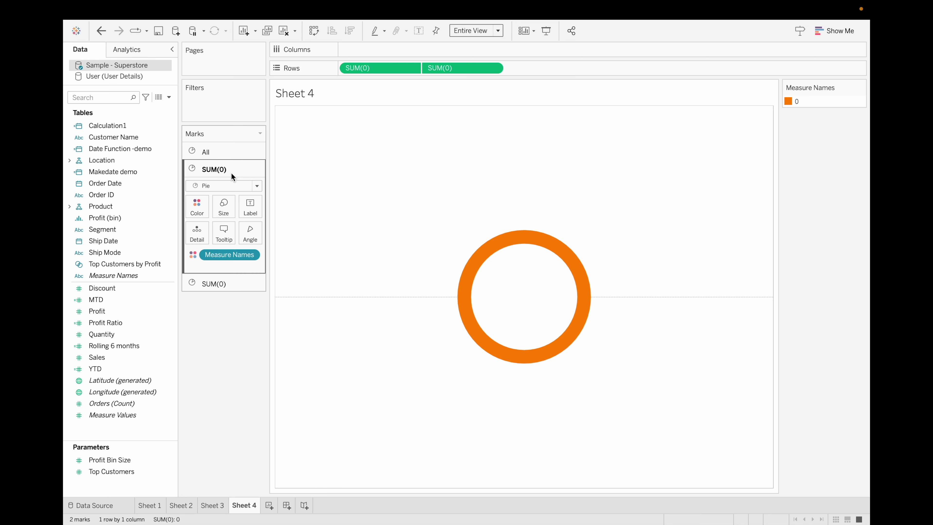
drag(124, 237, 197, 208)
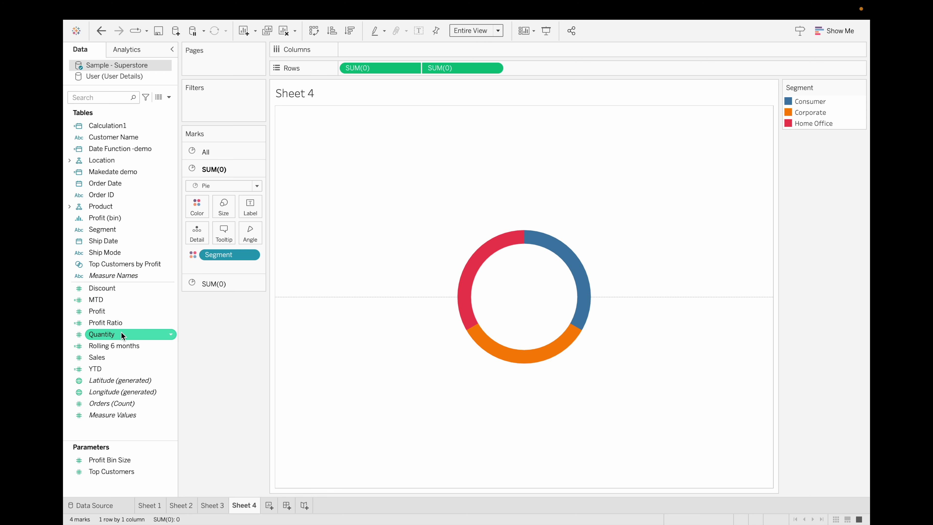
drag(119, 354, 244, 203)
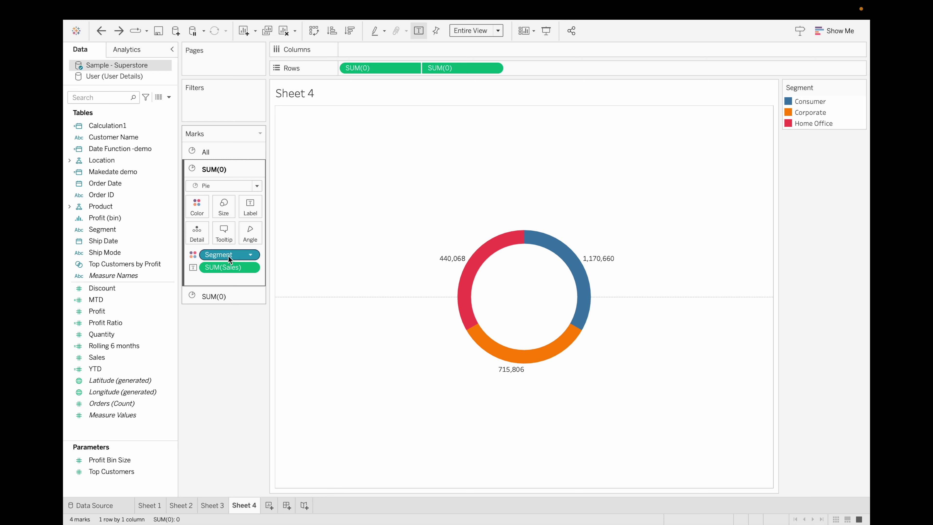
drag(228, 256, 248, 213)
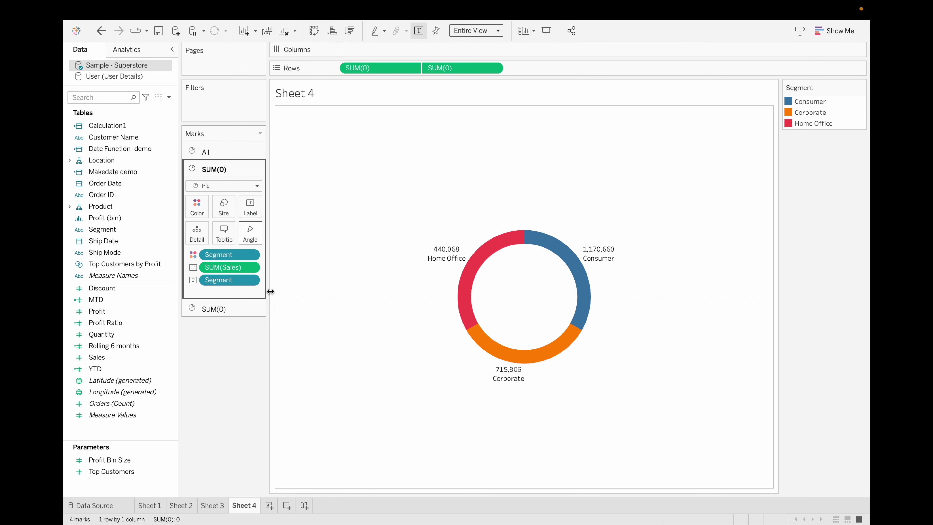
- Label the white inner circle of the donut with the sum of Sales
click(231, 308)
drag(231, 309, 249, 222)
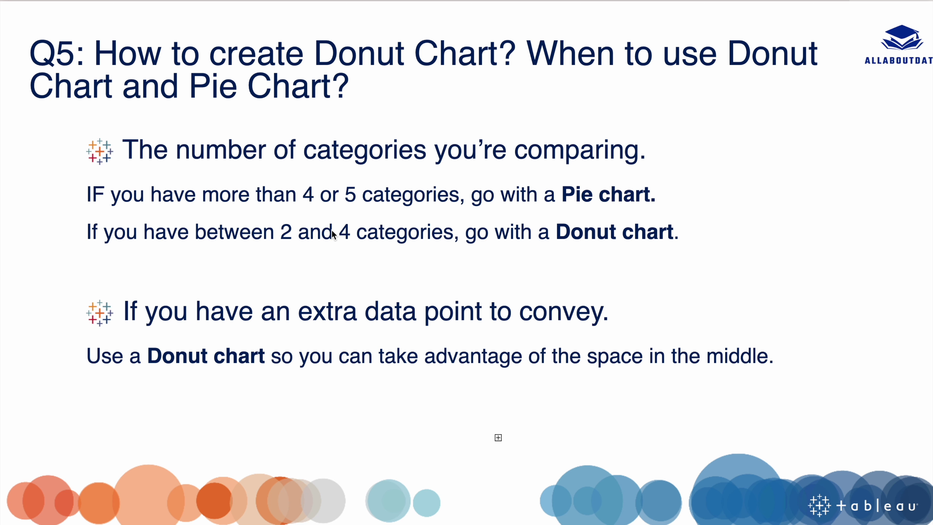
key(ctrl+Right)
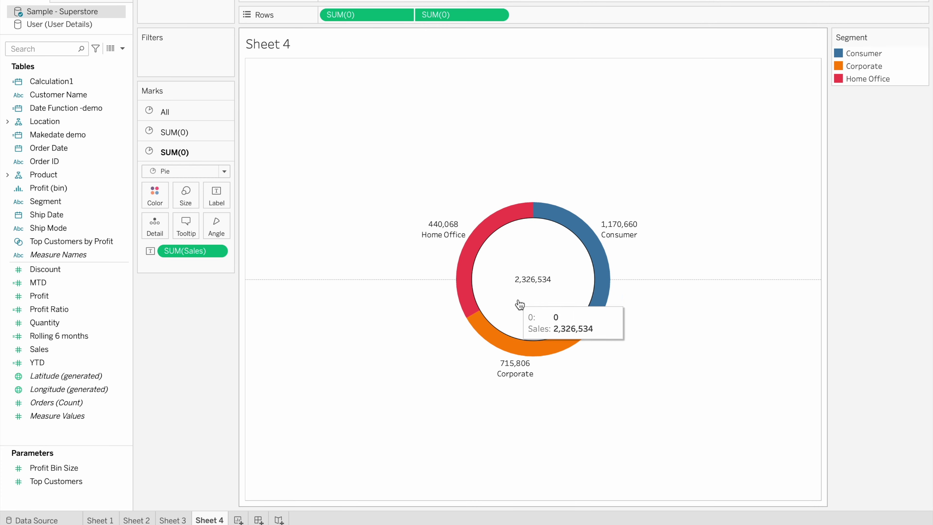
key(ctrl+Left)
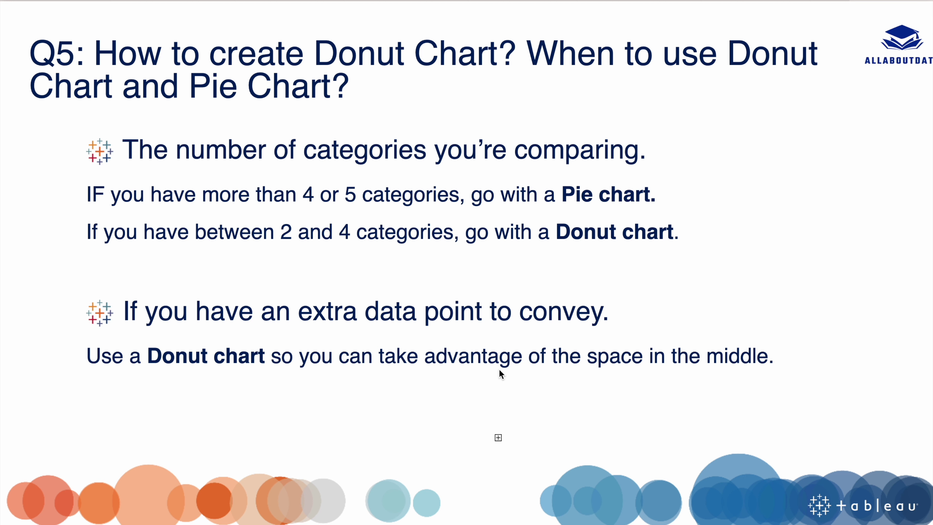
key(Right)
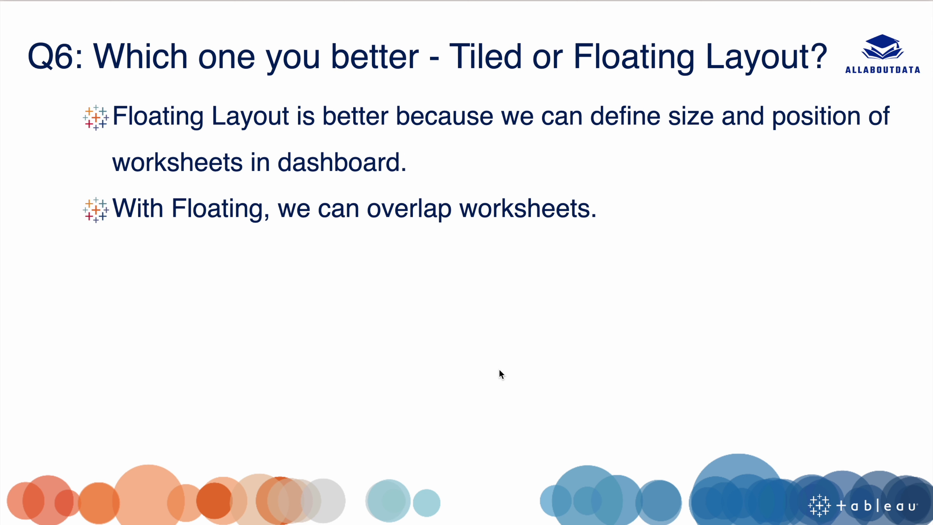
- Switch to Tableau and create a new dashboard with the layout for added objects set to Tiled
key(ctrl+Right)
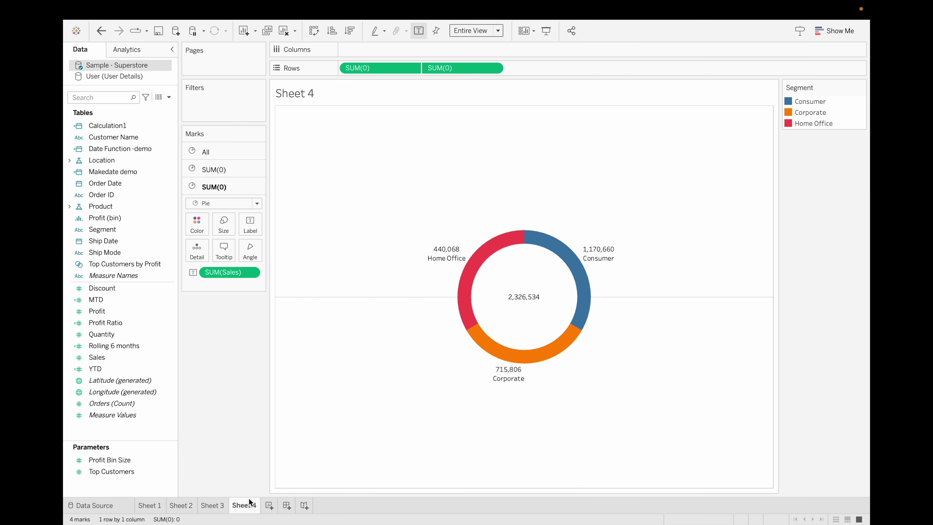
click(286, 505)
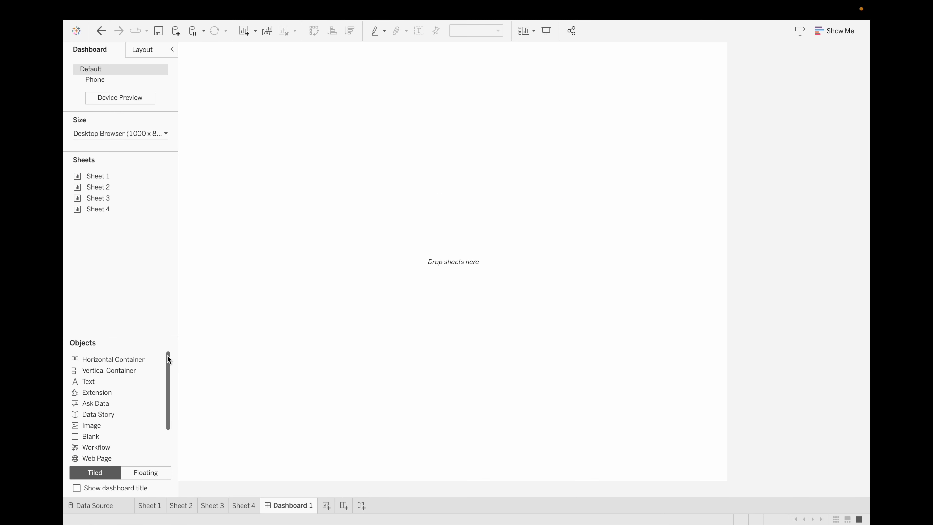
click(142, 472)
click(100, 472)
- Lay out Sheet 1, Sheet 2, Sheet 3 and Sheet 4 side by side as tiled columns, and clear the dashboard again
drag(104, 176, 293, 162)
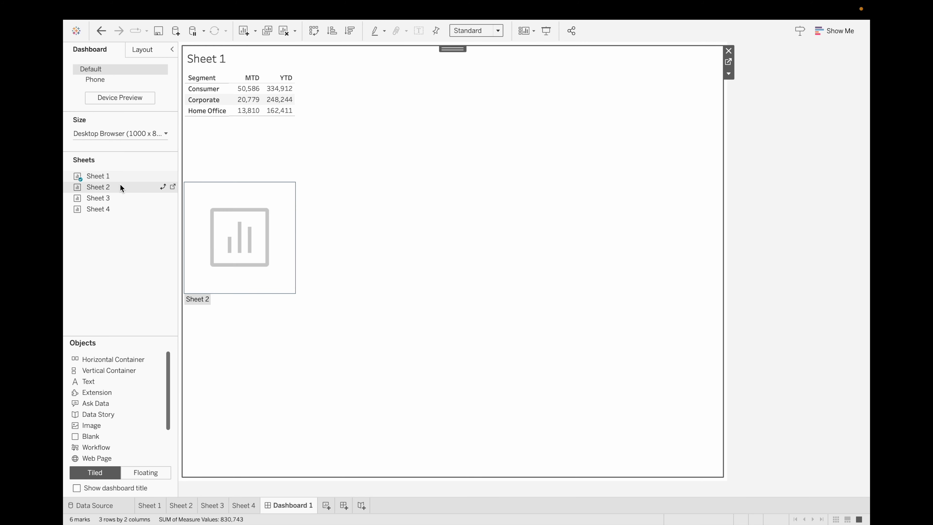
drag(119, 185, 505, 276)
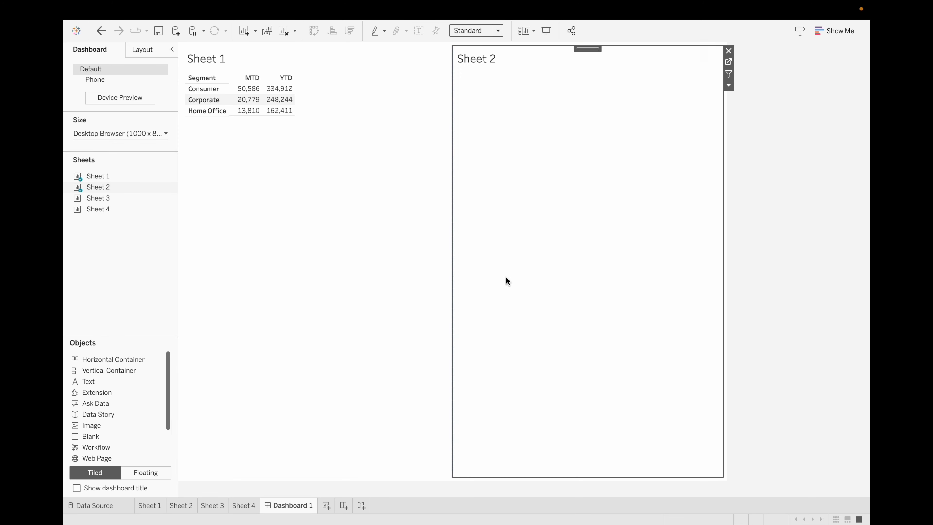
mouse_move(108, 202)
drag(108, 202, 366, 325)
drag(102, 208, 244, 248)
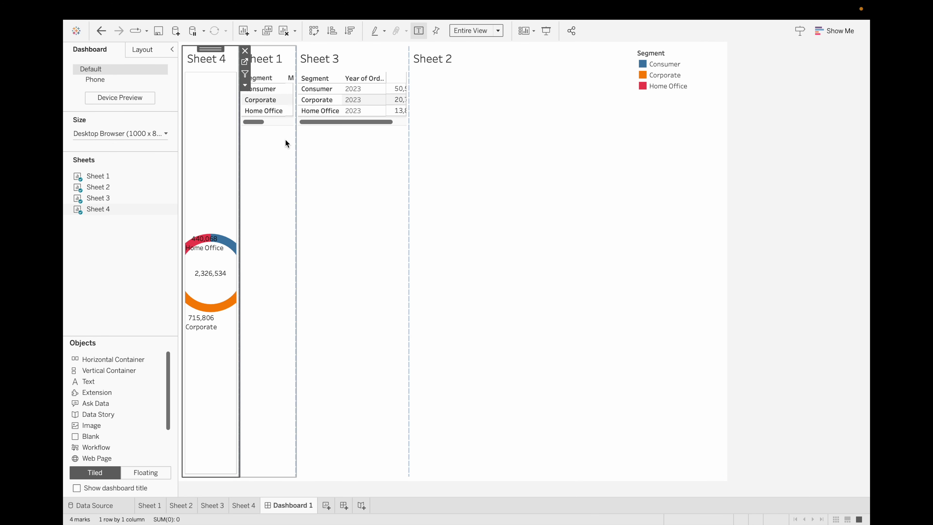
click(283, 31)
- Set the layout to Floating and place Sheet 1 and Sheet 2 on the dashboard so that they overlap
click(157, 473)
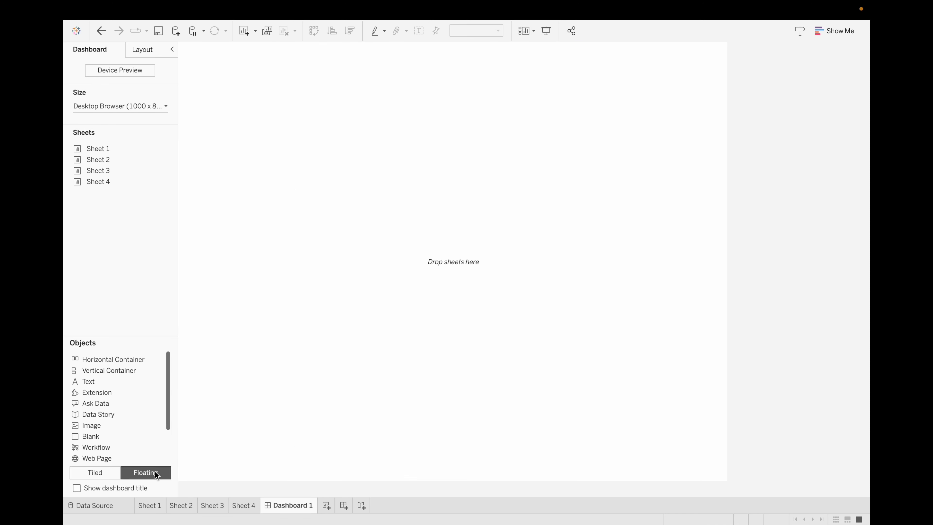
double_click(111, 148)
drag(112, 148, 249, 99)
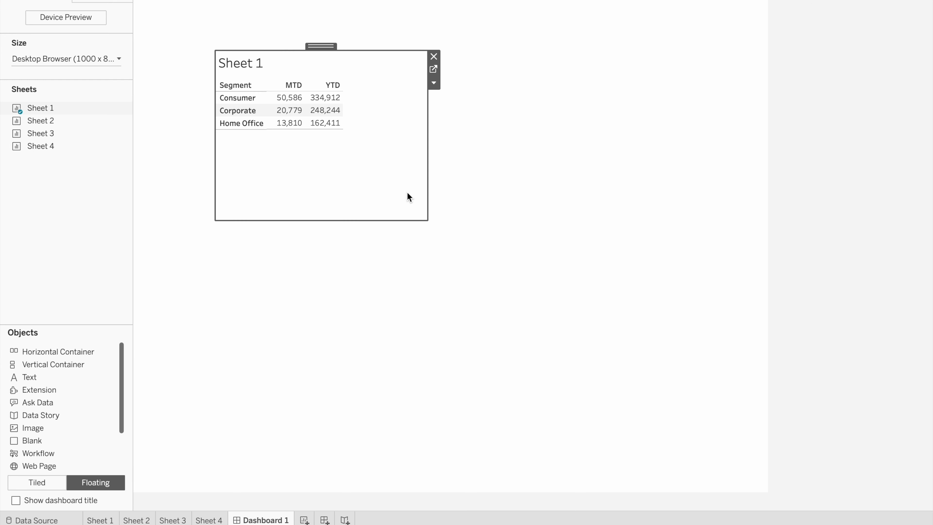
drag(41, 133, 250, 66)
drag(351, 60, 319, 45)
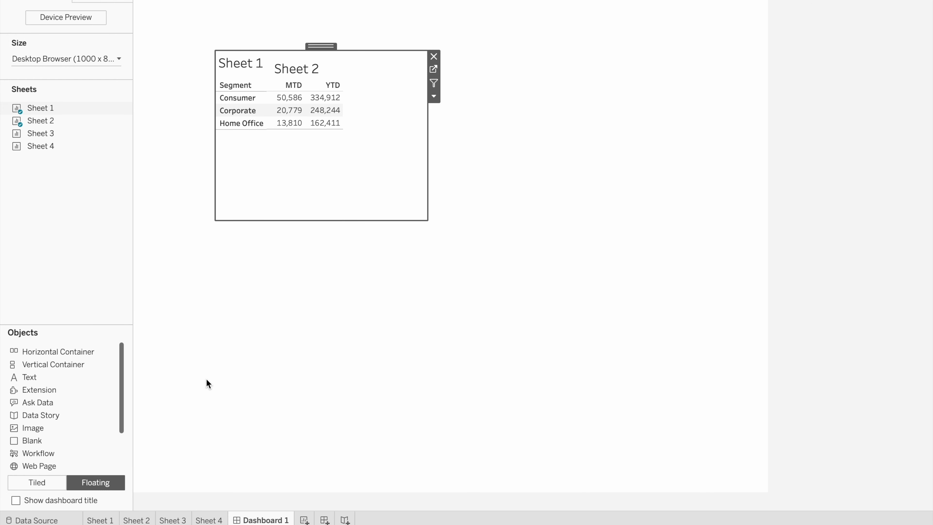
key(ctrl+Left)
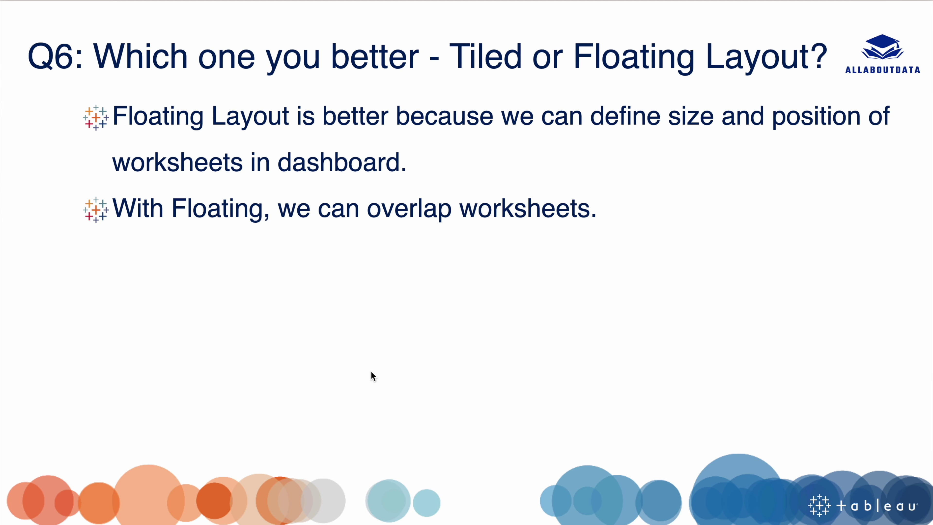
key(Right)
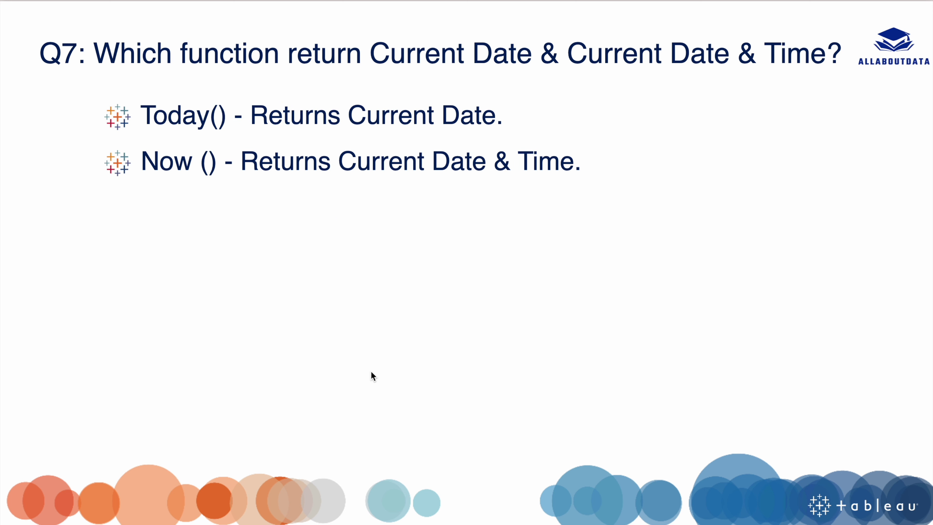